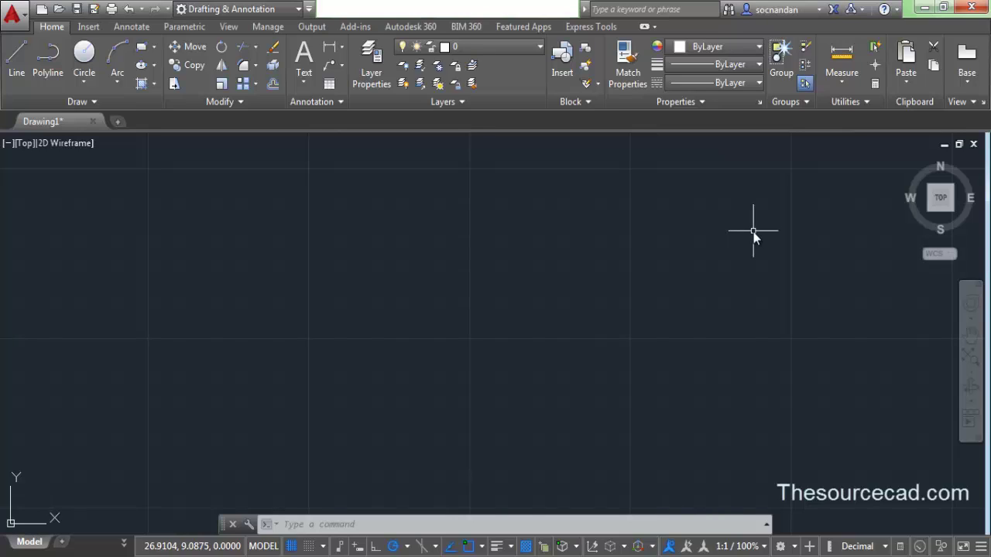
{"action": "type", "text": "MTEXT"}
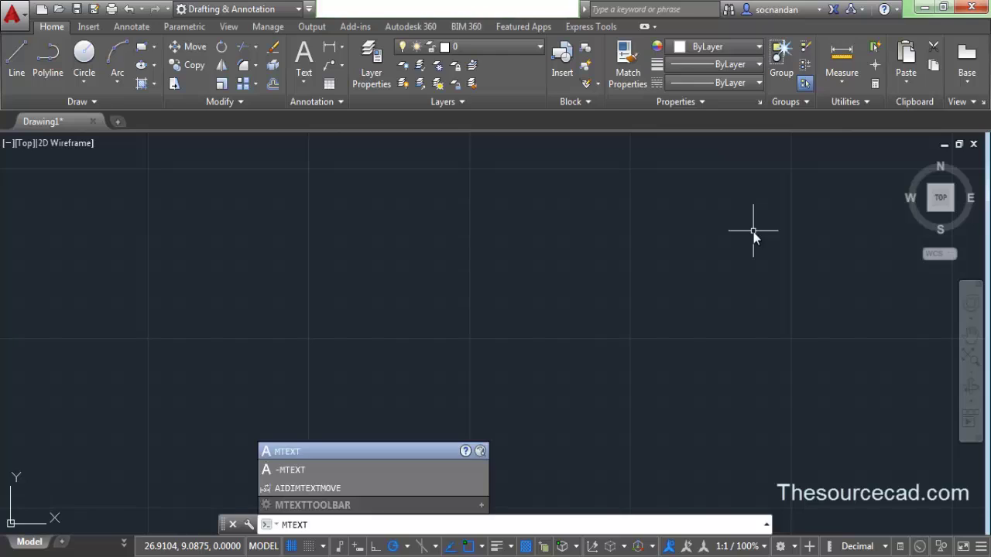
{"action": "key", "text": "Return"}
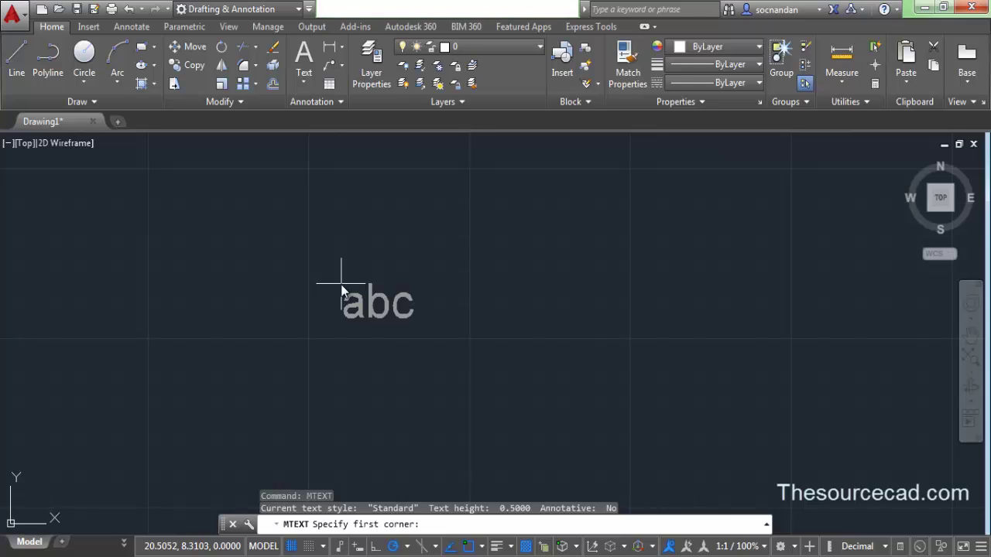
{"action": "key", "text": "Escape"}
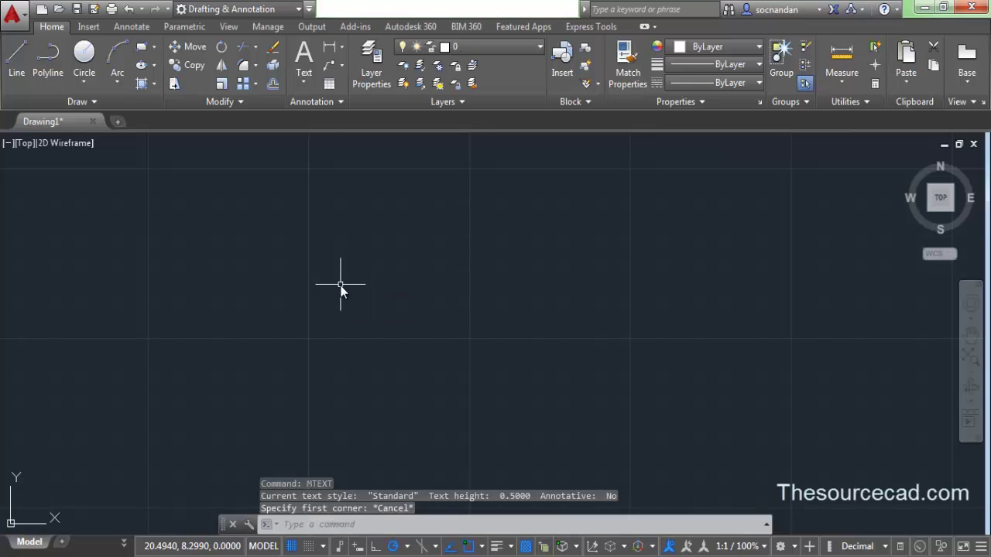
{"action": "left_click", "coordinate": [304, 83]}
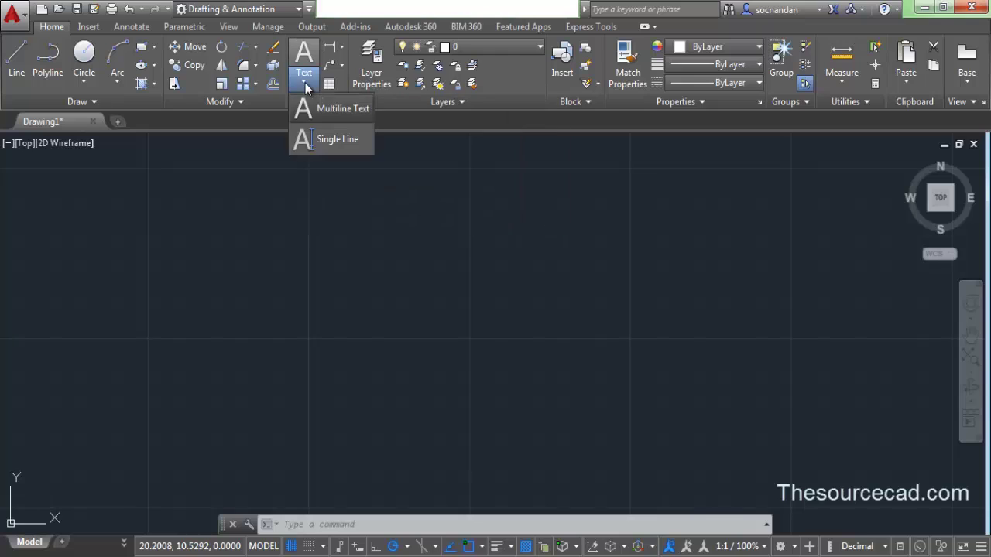
{"action": "left_click", "coordinate": [336, 111]}
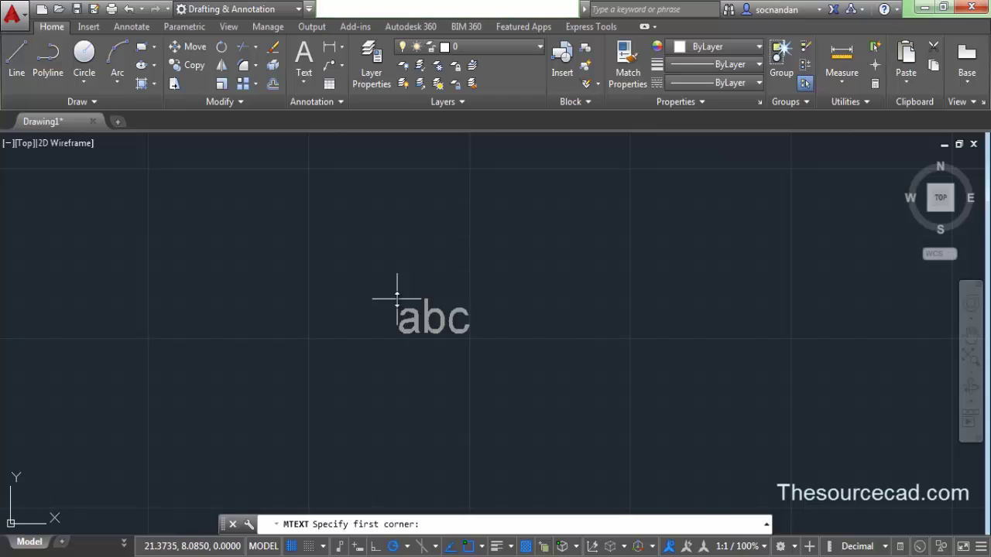
{"action": "key", "text": "Escape"}
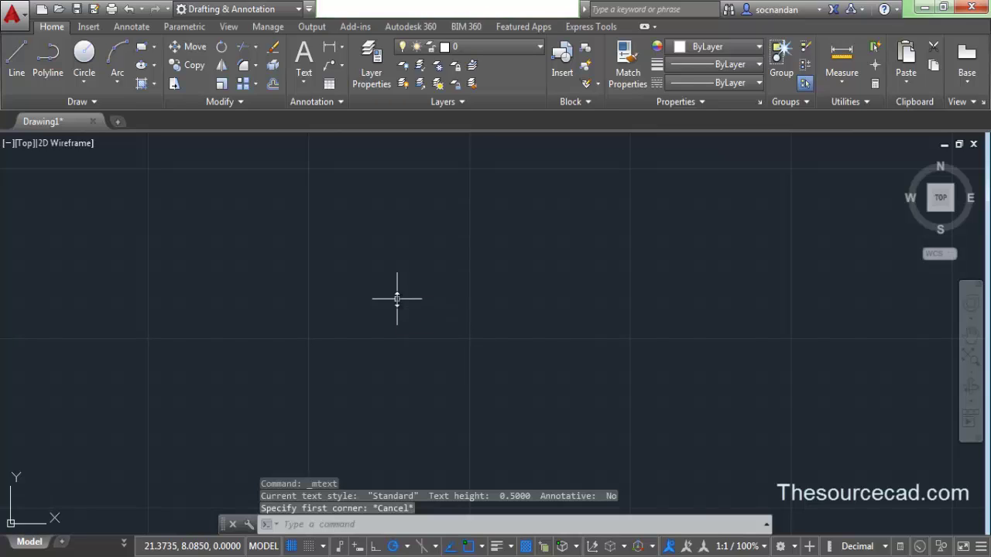
- Create a multiline text box in the upper middle of the drawing area and enter the text "AutoCAD 2015"
{"action": "left_click", "coordinate": [142, 29]}
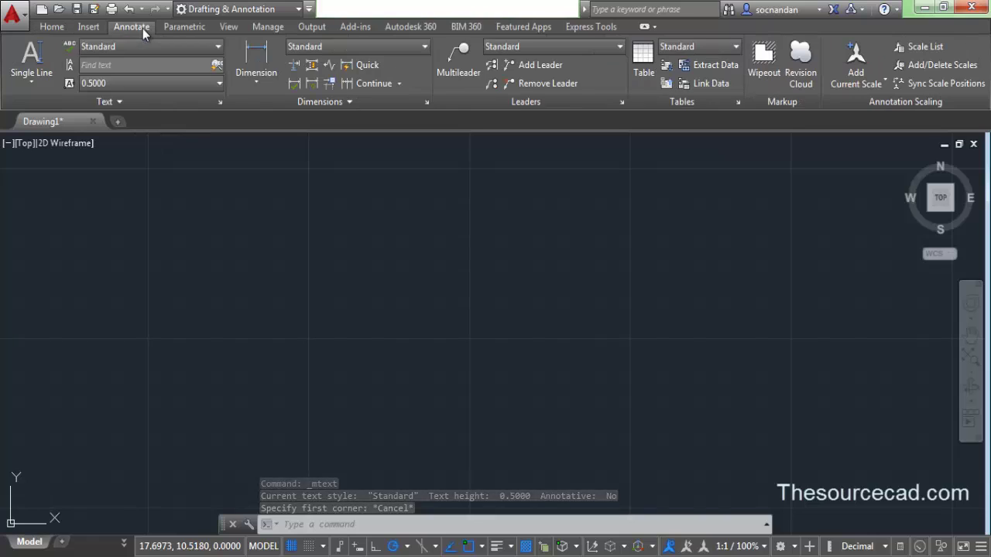
{"action": "left_click", "coordinate": [33, 78]}
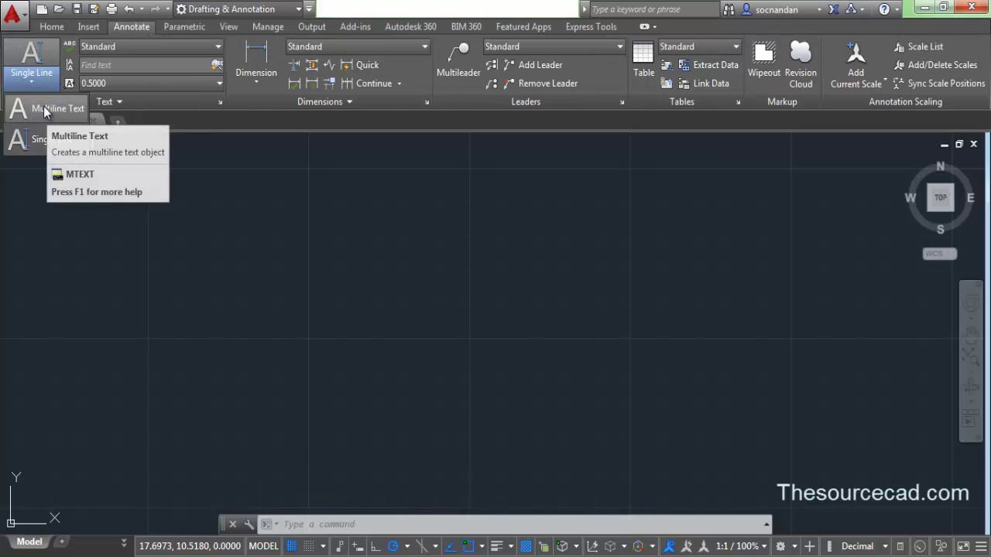
{"action": "left_click", "coordinate": [44, 108]}
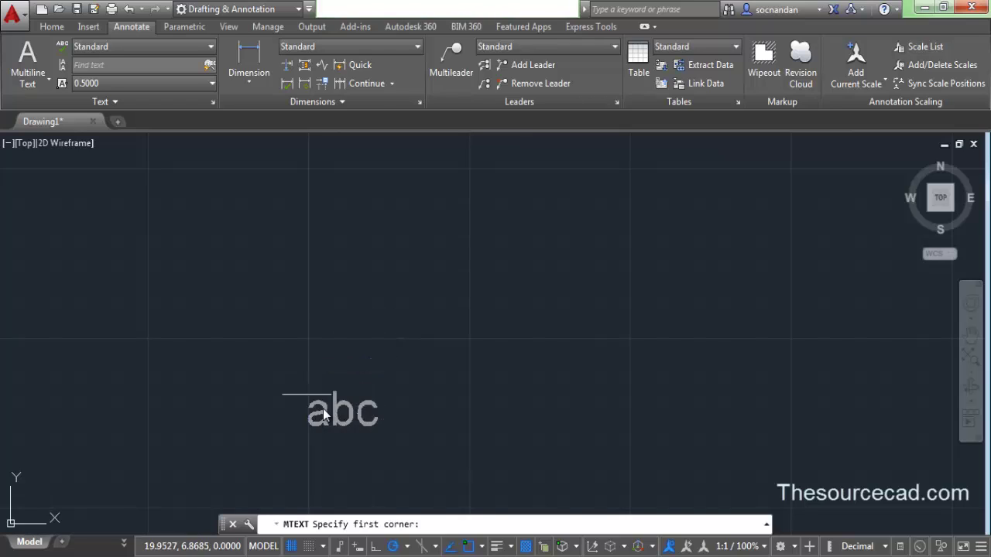
{"action": "left_click", "coordinate": [329, 385]}
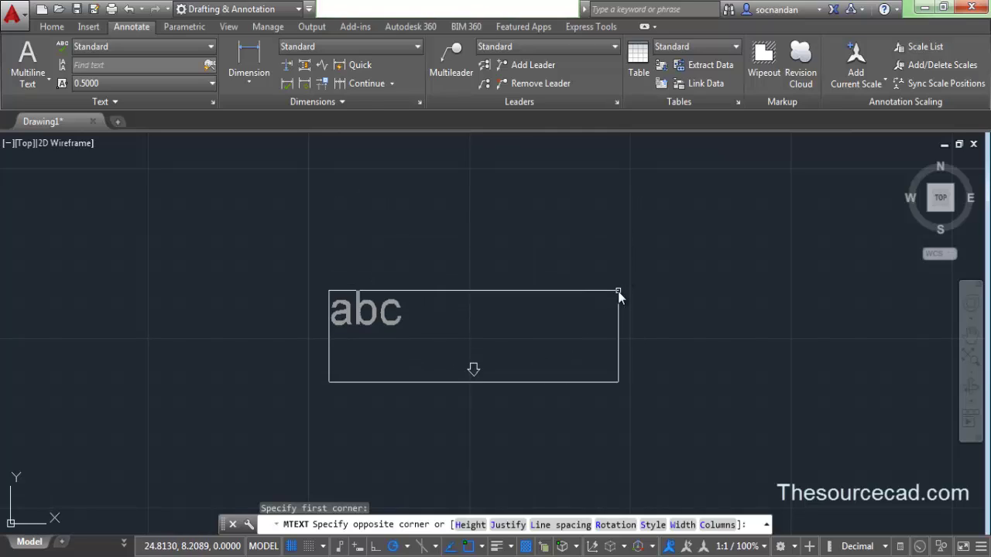
{"action": "left_click", "coordinate": [635, 232]}
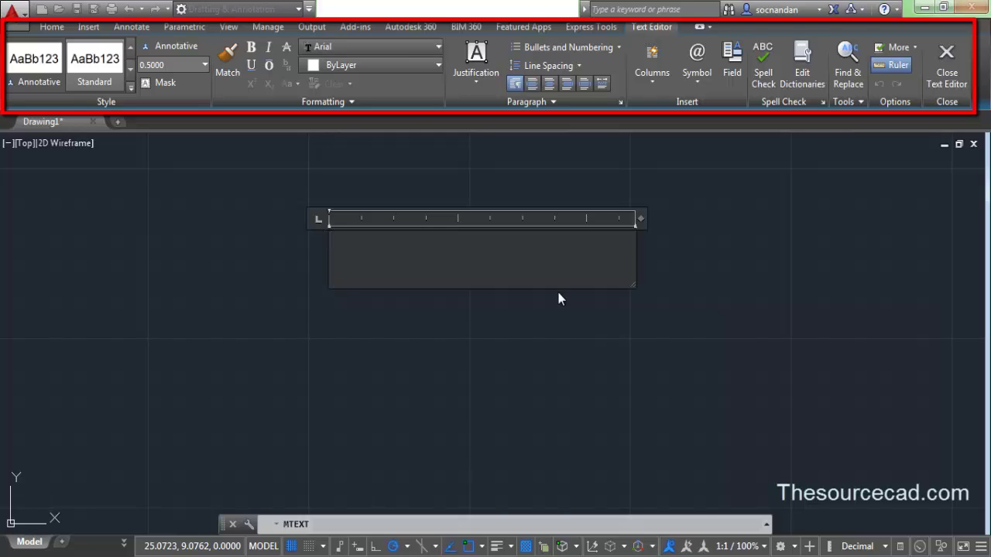
{"action": "type", "text": "Auto"}
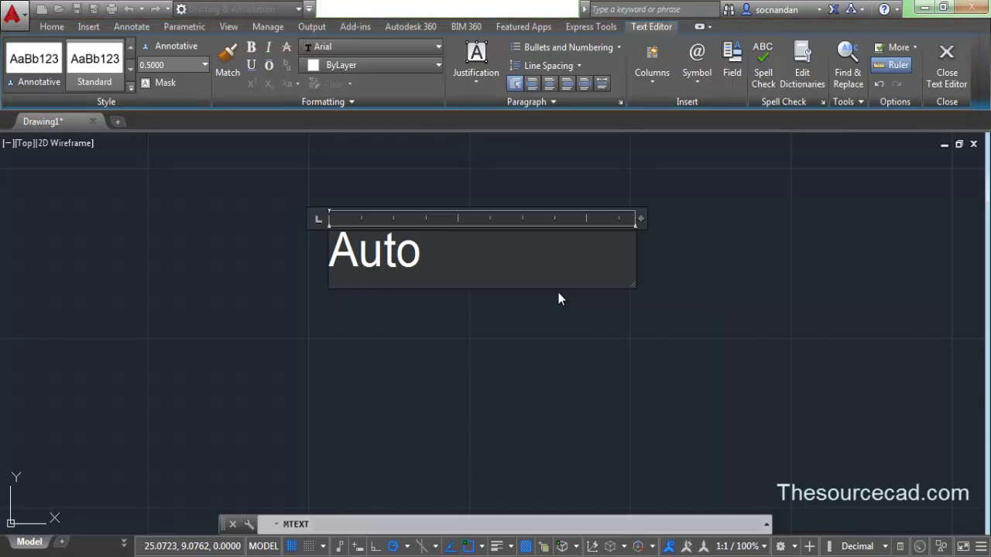
{"action": "type", "text": "CAD 2"}
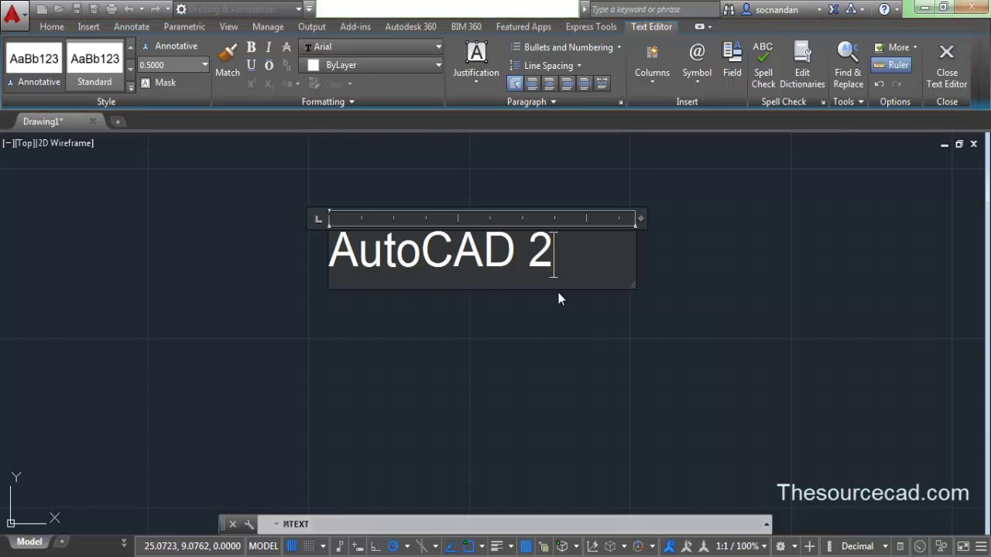
{"action": "type", "text": "015"}
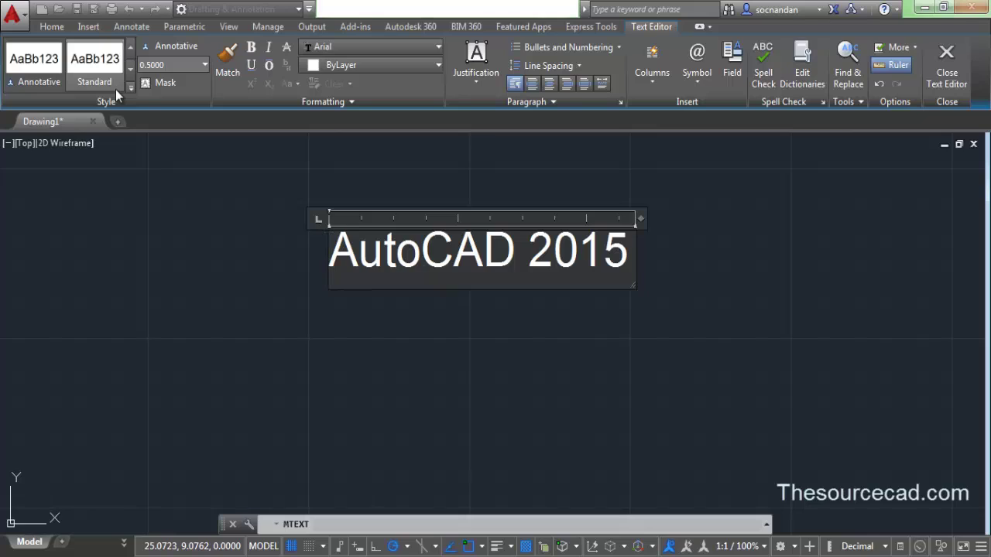
{"action": "key", "text": "End"}
- Try a text height of 0.2000 on the word "AutoCAD" and restore it to 0.5000
{"action": "left_click_drag", "start_coordinate": [331, 251], "coordinate": [510, 263]}
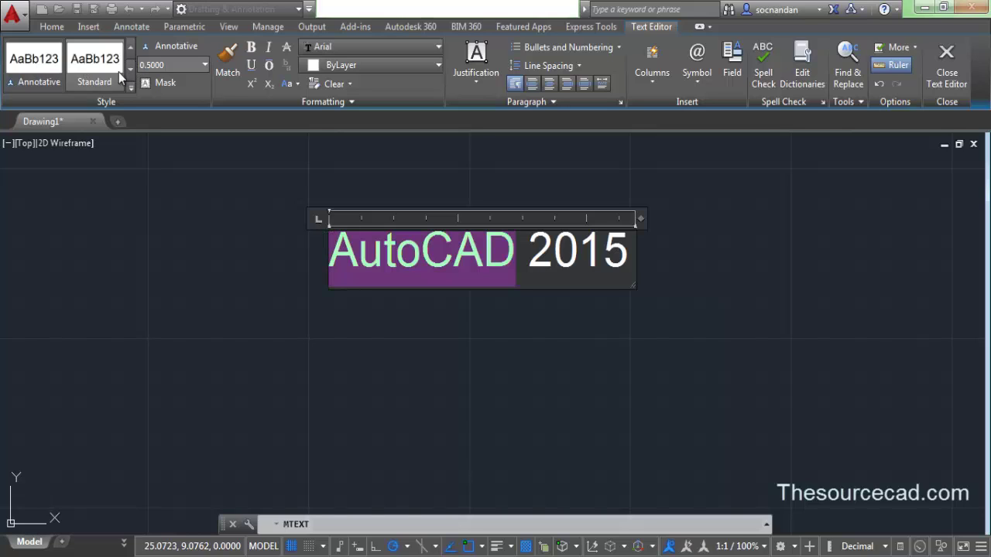
{"action": "left_click", "coordinate": [159, 65]}
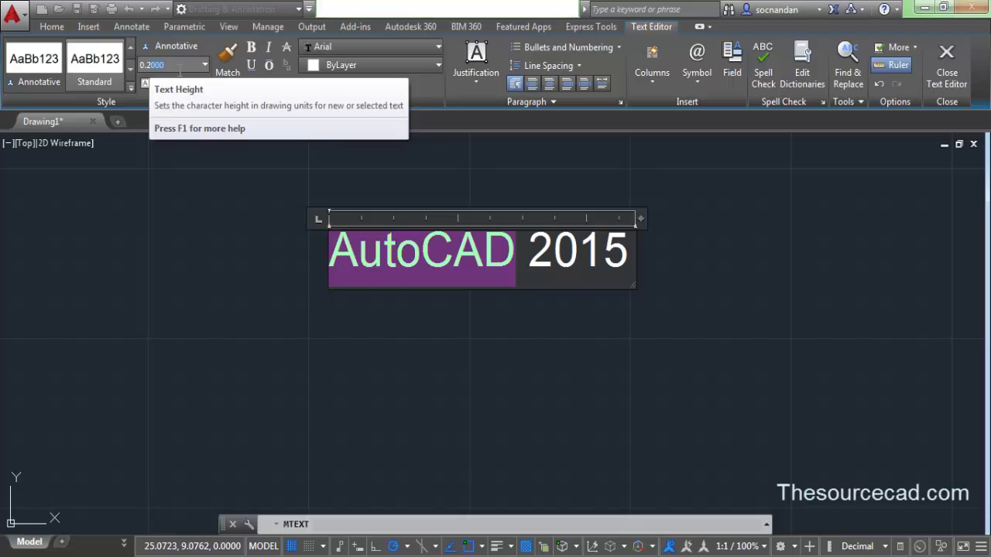
{"action": "type", "text": "0.2000"}
{"action": "key", "text": "Return"}
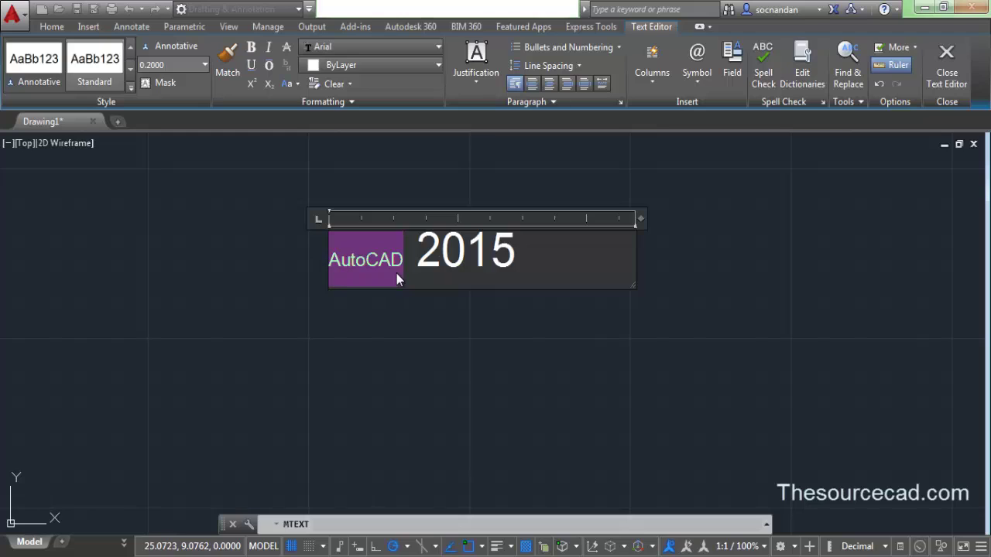
{"action": "left_click", "coordinate": [174, 64]}
{"action": "key", "text": "Return"}
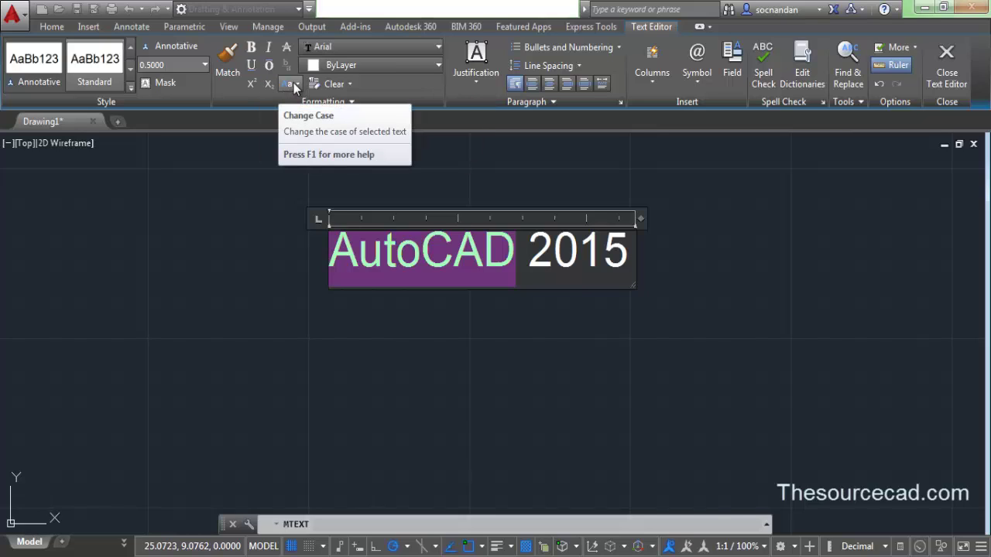
- Try bold, italic, overline, underline and strikethrough on the word "AutoCAD" and remove all of them
{"action": "left_click", "coordinate": [293, 82]}
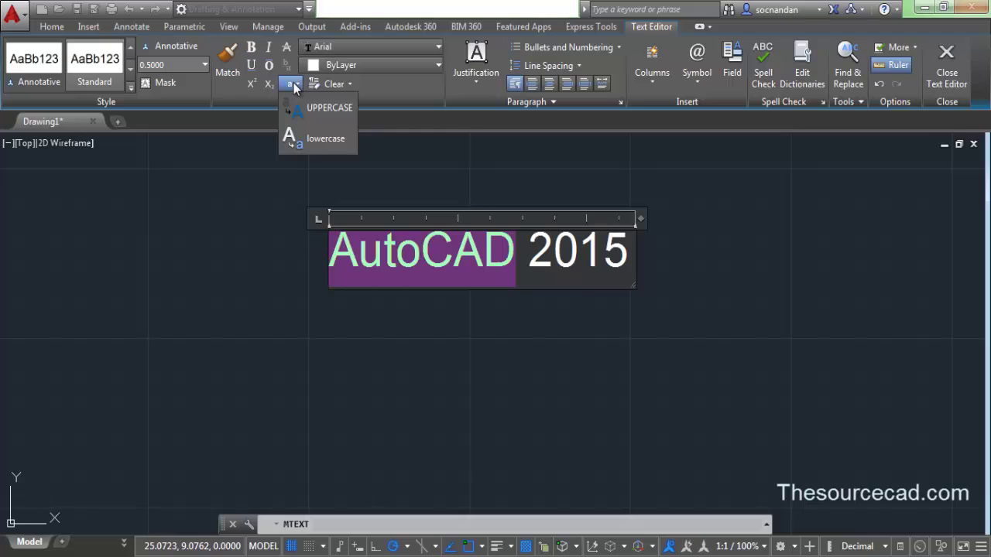
{"action": "left_click", "coordinate": [256, 50]}
{"action": "left_click", "coordinate": [271, 46]}
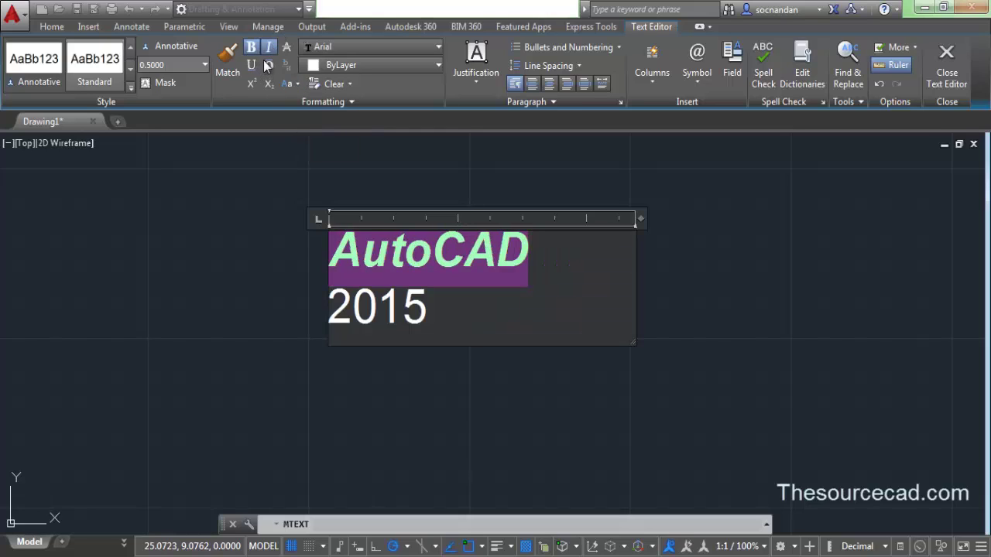
{"action": "left_click", "coordinate": [269, 67]}
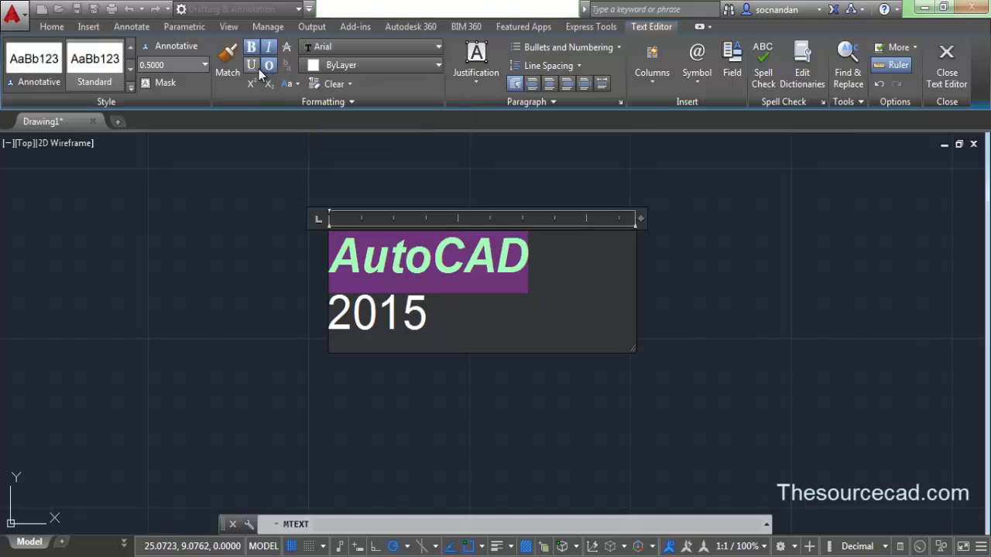
{"action": "left_click", "coordinate": [251, 66]}
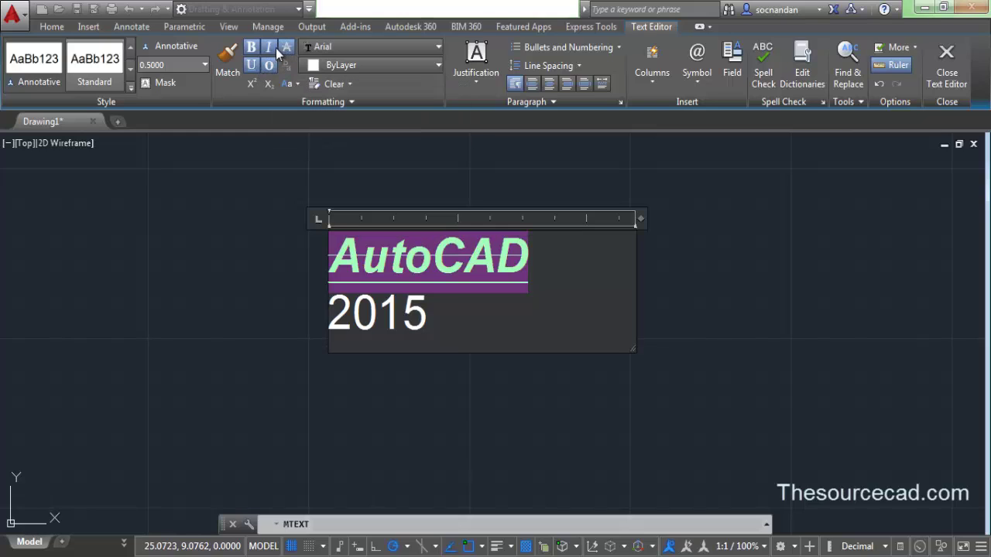
{"action": "left_click", "coordinate": [268, 47]}
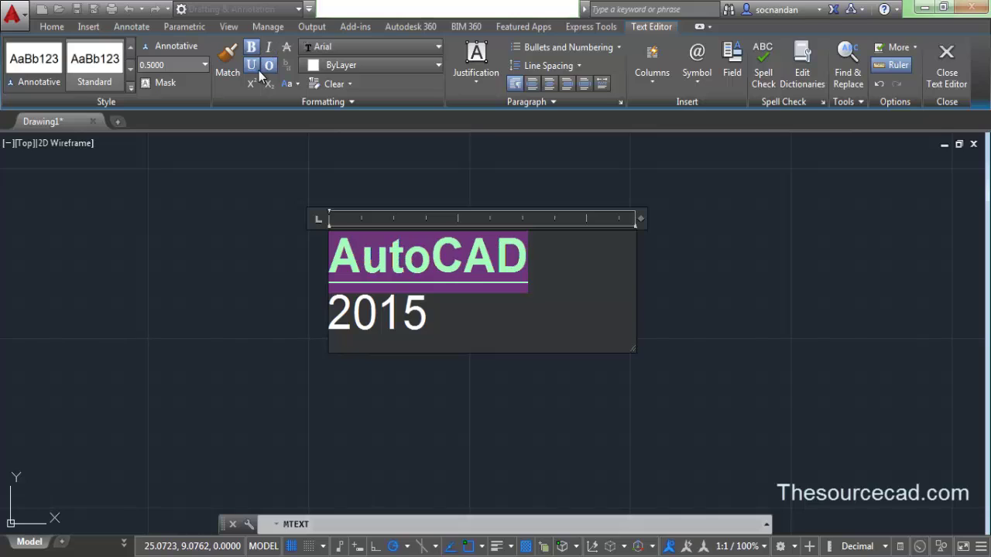
{"action": "left_click", "coordinate": [251, 66]}
{"action": "left_click", "coordinate": [269, 66]}
{"action": "left_click", "coordinate": [258, 47]}
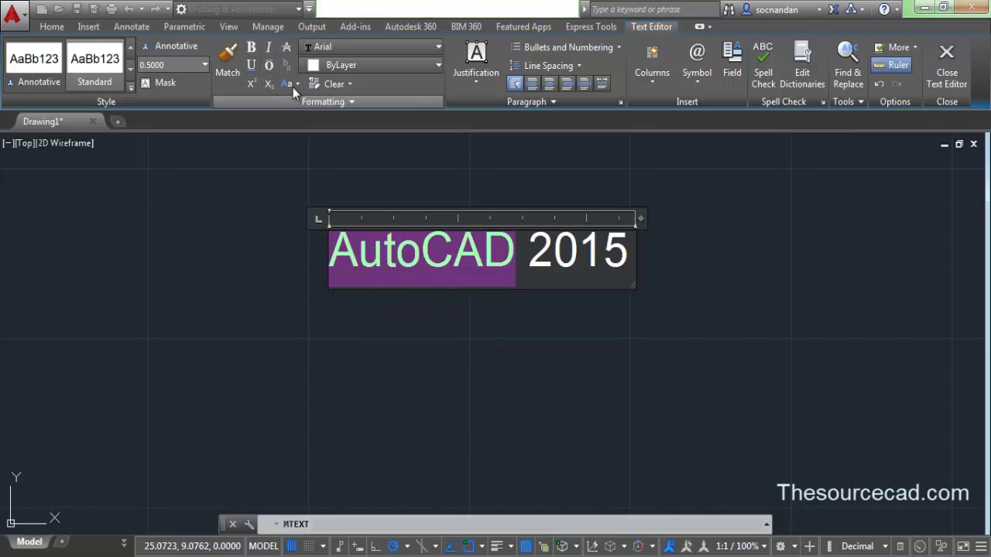
- Try the Arial TUR and Broadway fonts on the word "AutoCAD"
{"action": "left_click", "coordinate": [372, 47]}
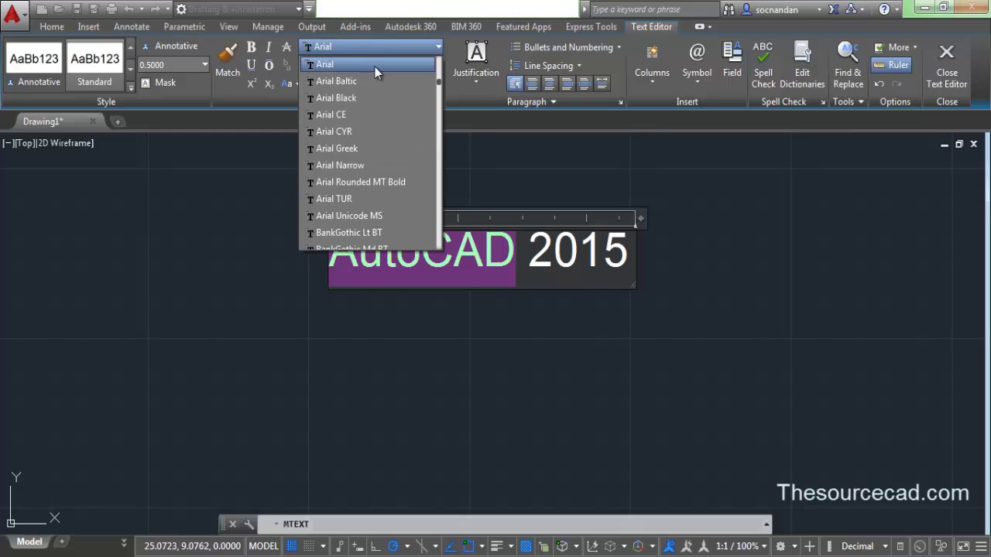
{"action": "left_click", "coordinate": [360, 199]}
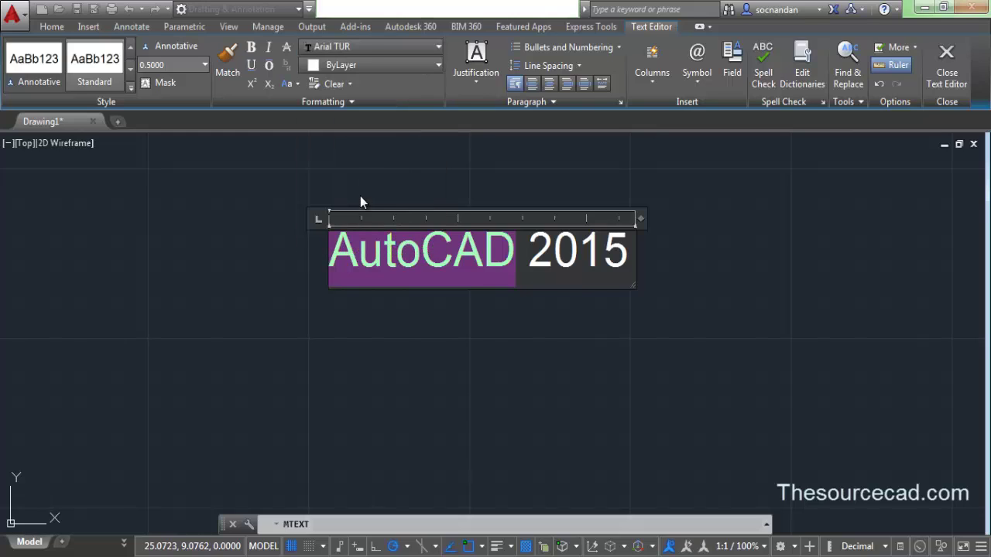
{"action": "left_click", "coordinate": [366, 46]}
{"action": "scroll", "coordinate": [361, 155], "scroll_direction": "down", "scroll_amount": 3}
{"action": "left_click", "coordinate": [358, 196]}
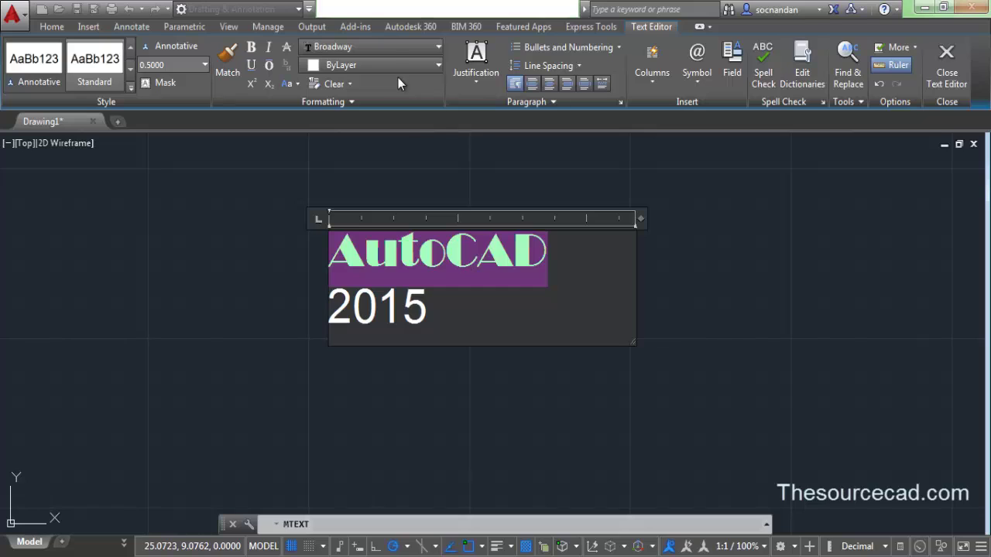
- Set the font of the word "AutoCAD" to BatangChe
{"action": "left_click", "coordinate": [396, 48]}
{"action": "scroll", "coordinate": [387, 112], "scroll_direction": "up", "scroll_amount": 4}
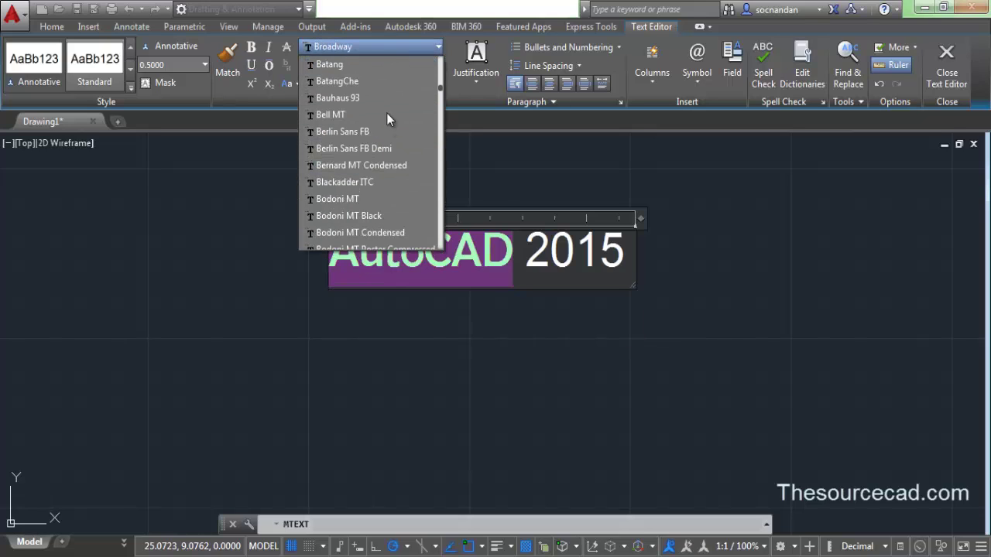
{"action": "left_click", "coordinate": [382, 78]}
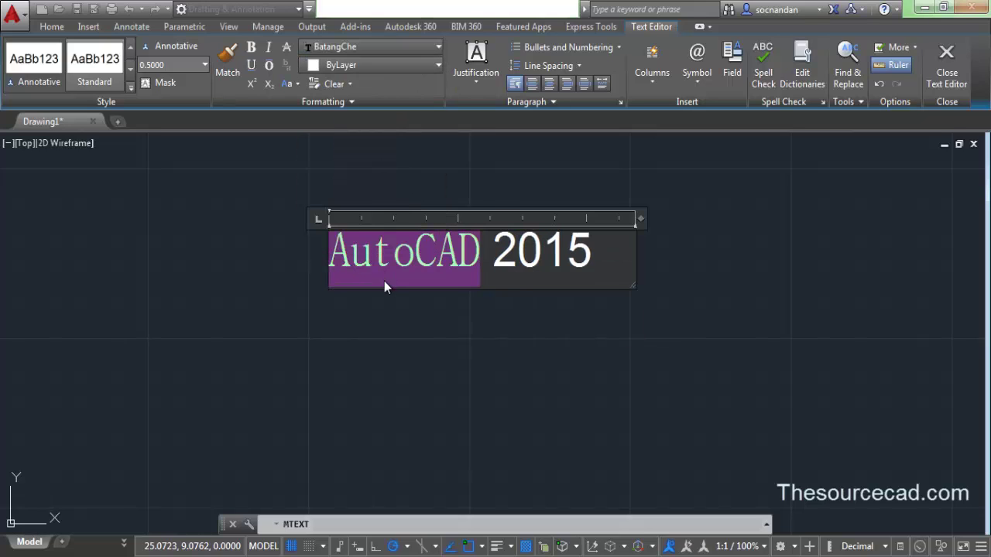
- Try the orange color 205,105,40 on the word "AutoCAD" and set its color to Green
{"action": "left_click", "coordinate": [377, 65]}
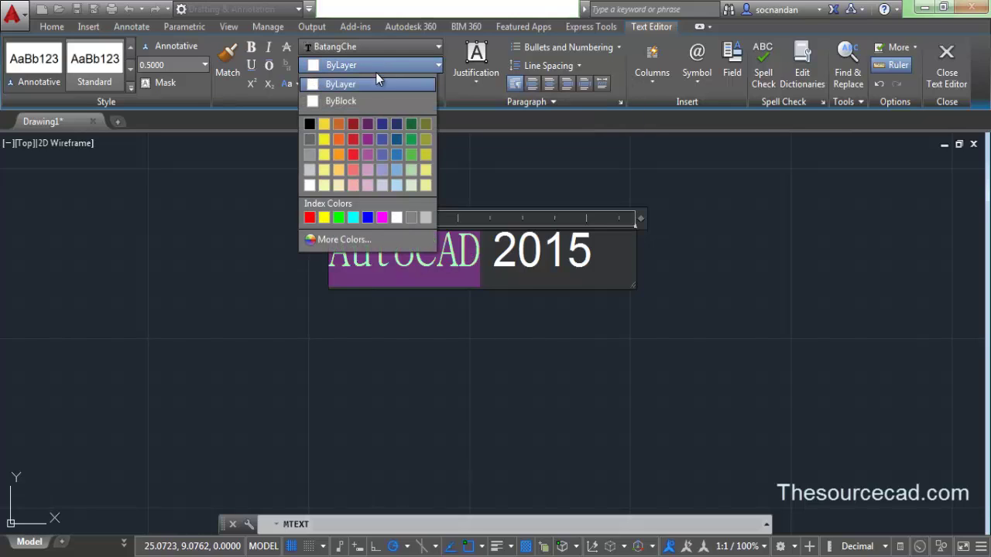
{"action": "left_click", "coordinate": [340, 131]}
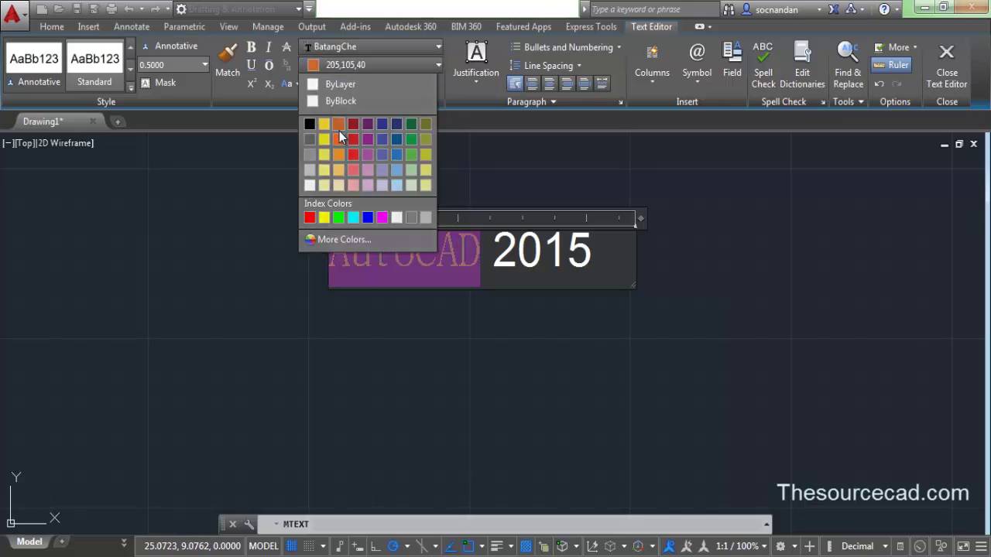
{"action": "left_click", "coordinate": [399, 63]}
{"action": "left_click", "coordinate": [341, 216]}
- Examine the True Color, Color Books and Index Color choices for the selected text and leave without choosing a color
{"action": "left_click", "coordinate": [371, 65]}
{"action": "left_click", "coordinate": [355, 240]}
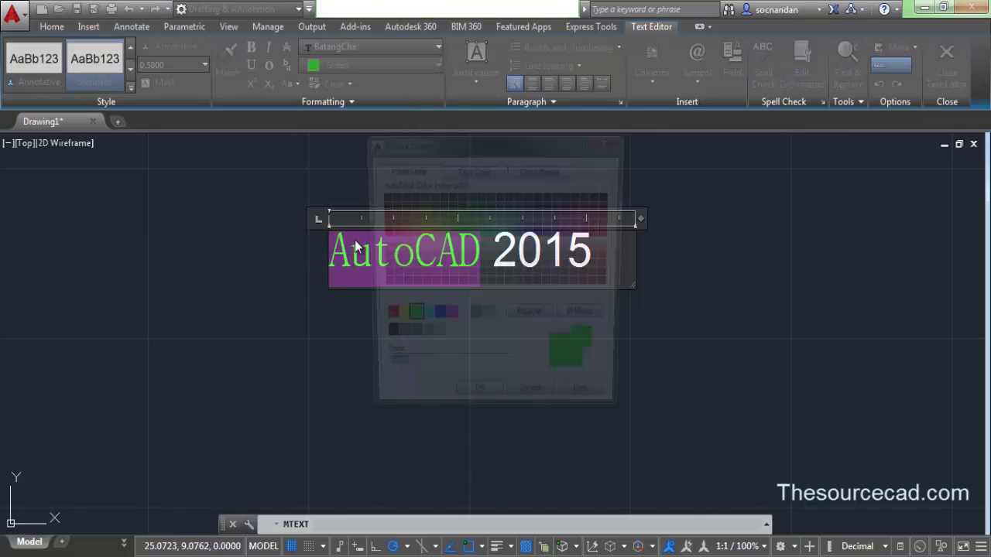
{"action": "left_click", "coordinate": [471, 169]}
{"action": "left_click", "coordinate": [539, 172]}
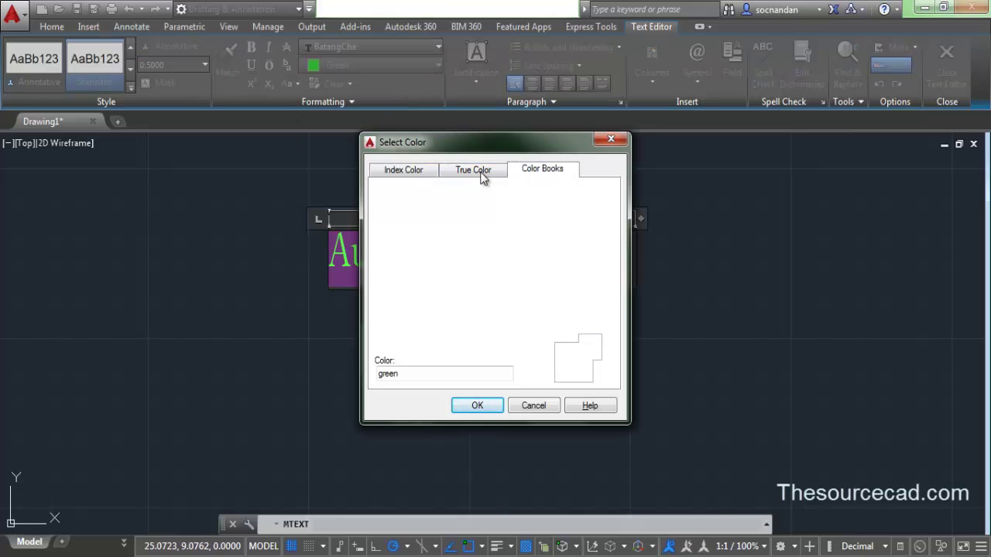
{"action": "left_click", "coordinate": [479, 172]}
{"action": "left_click", "coordinate": [422, 171]}
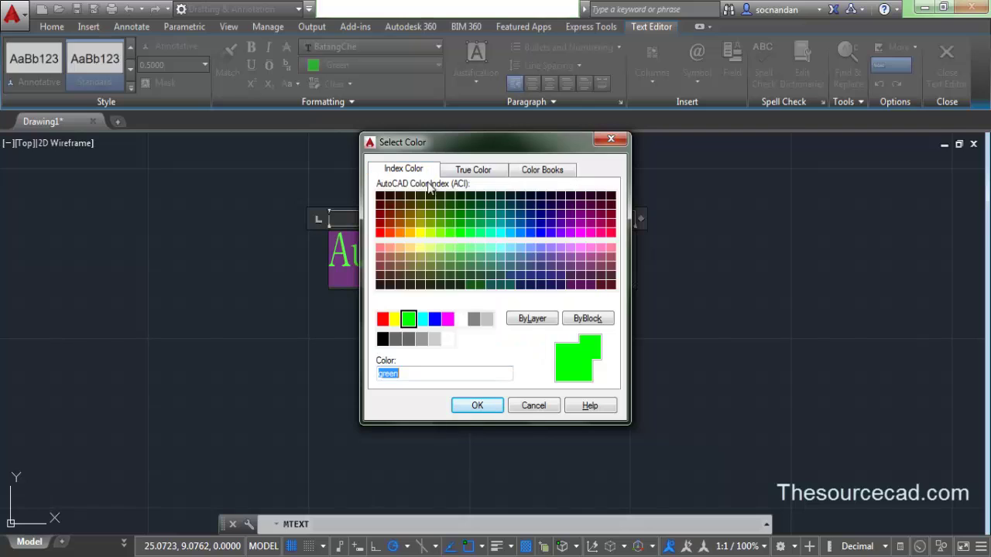
{"action": "left_click", "coordinate": [533, 405]}
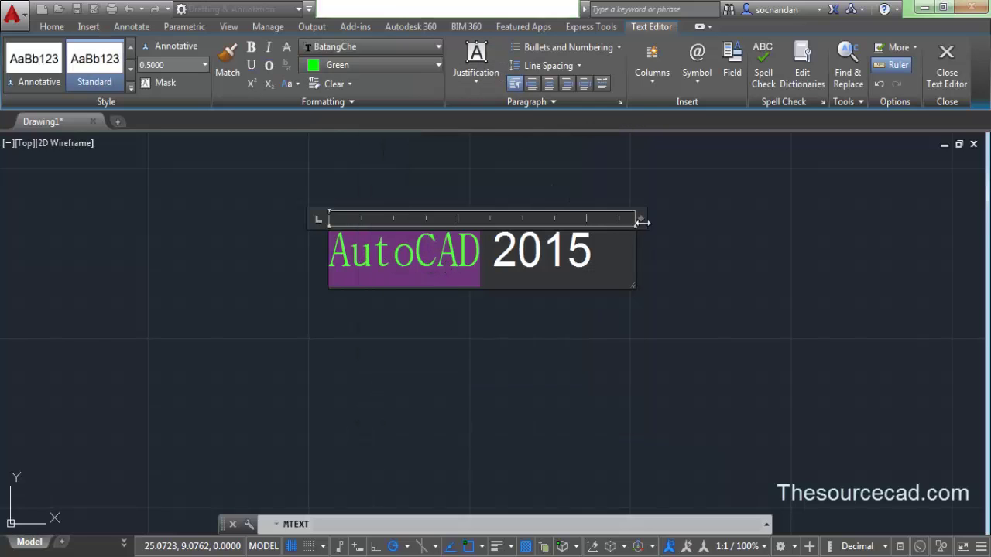
- Enlarge the multiline text frame in width and height, leaving empty space beside and below "AutoCAD 2015"
{"action": "left_click", "coordinate": [641, 220]}
{"action": "left_click_drag", "start_coordinate": [643, 221], "coordinate": [735, 219]}
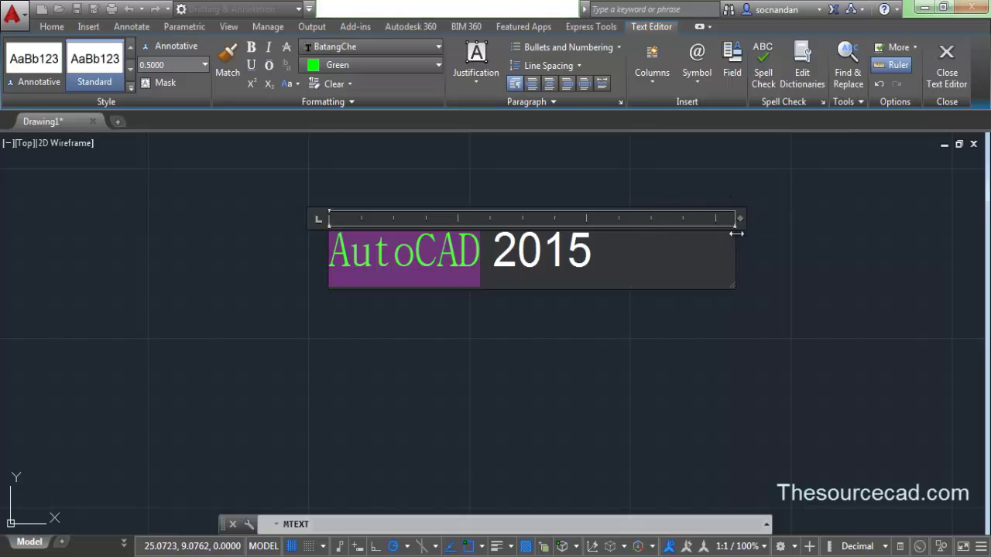
{"action": "left_click_drag", "start_coordinate": [733, 286], "coordinate": [772, 435]}
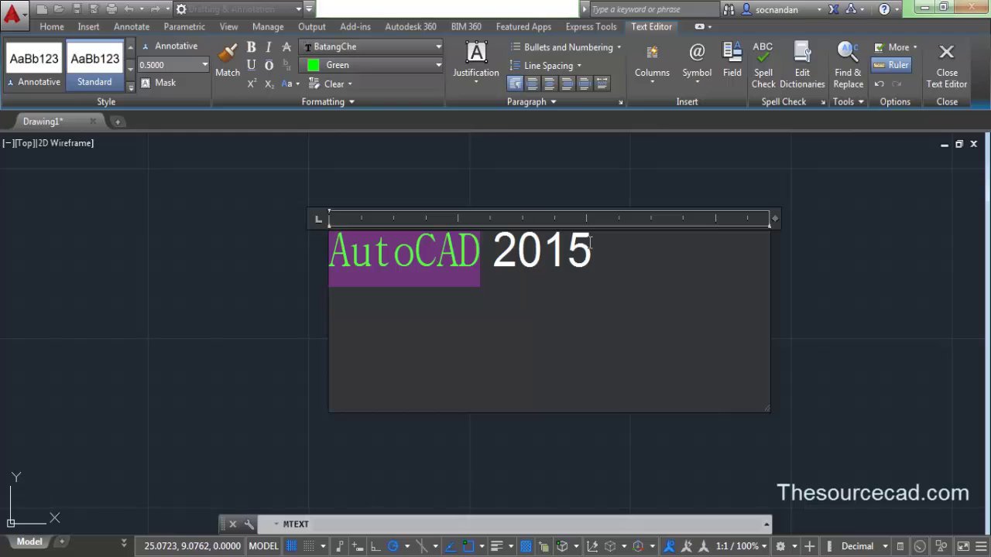
- Select the whole text "AutoCAD 2015", preview the justification options and set its justification to Top Center TC
{"action": "left_click", "coordinate": [343, 254]}
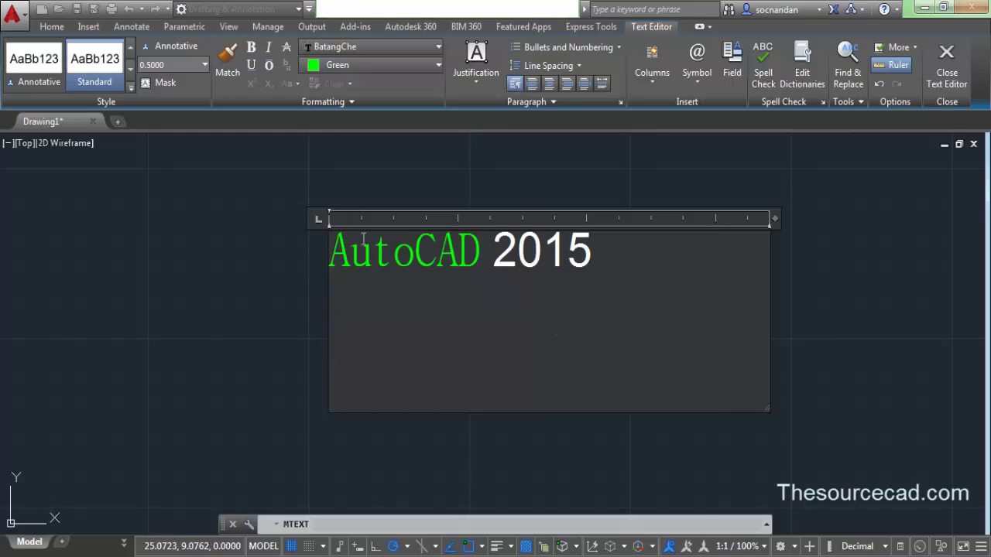
{"action": "left_click", "coordinate": [592, 254]}
{"action": "left_click_drag", "start_coordinate": [591, 254], "coordinate": [313, 228]}
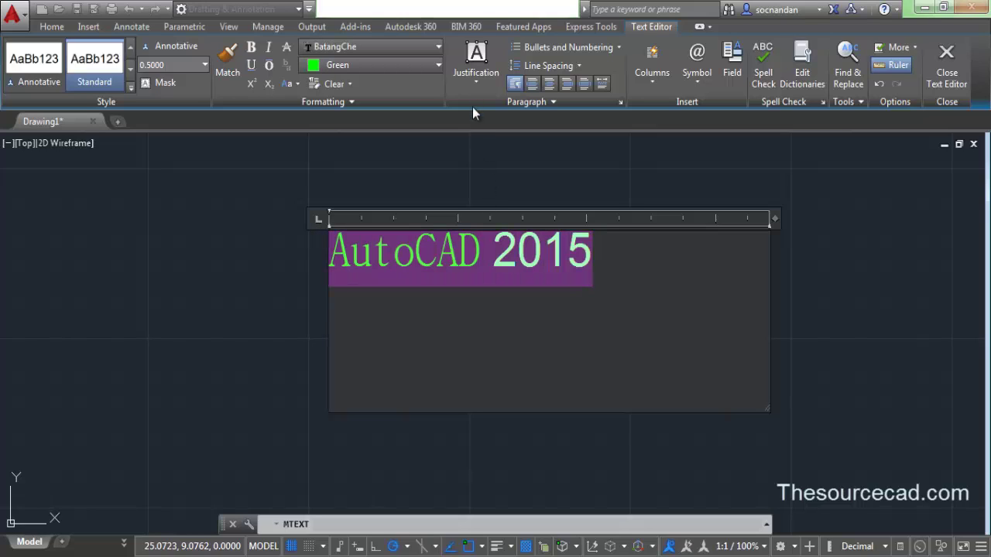
{"action": "left_click", "coordinate": [478, 84]}
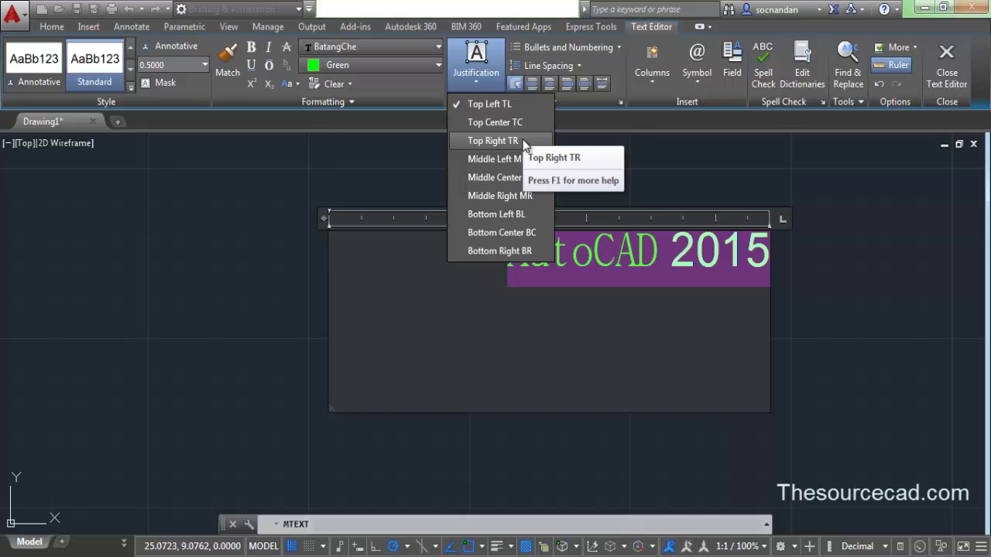
{"action": "left_click", "coordinate": [579, 123]}
{"action": "middle_click_drag", "start_coordinate": [545, 182], "coordinate": [503, 256]}
{"action": "left_click", "coordinate": [478, 87]}
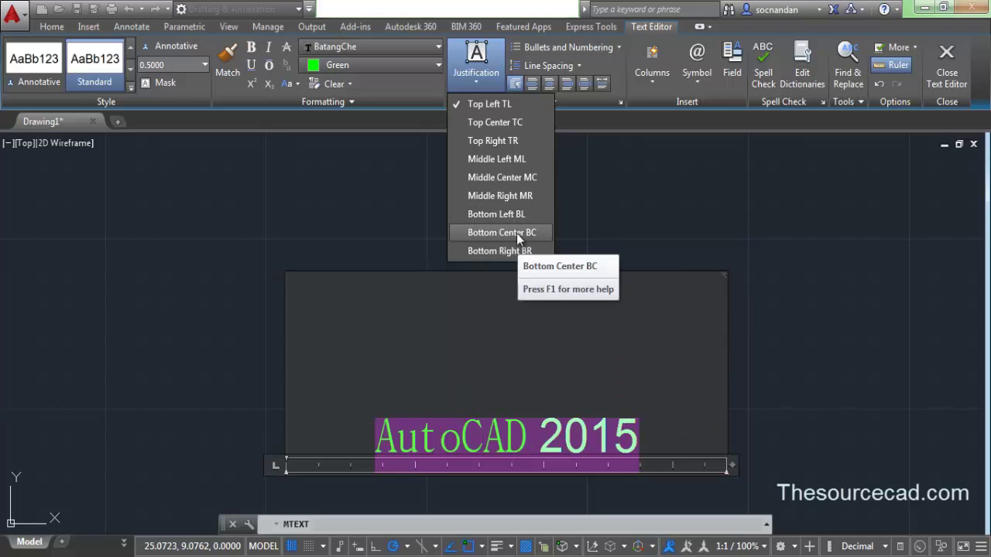
{"action": "left_click", "coordinate": [513, 124]}
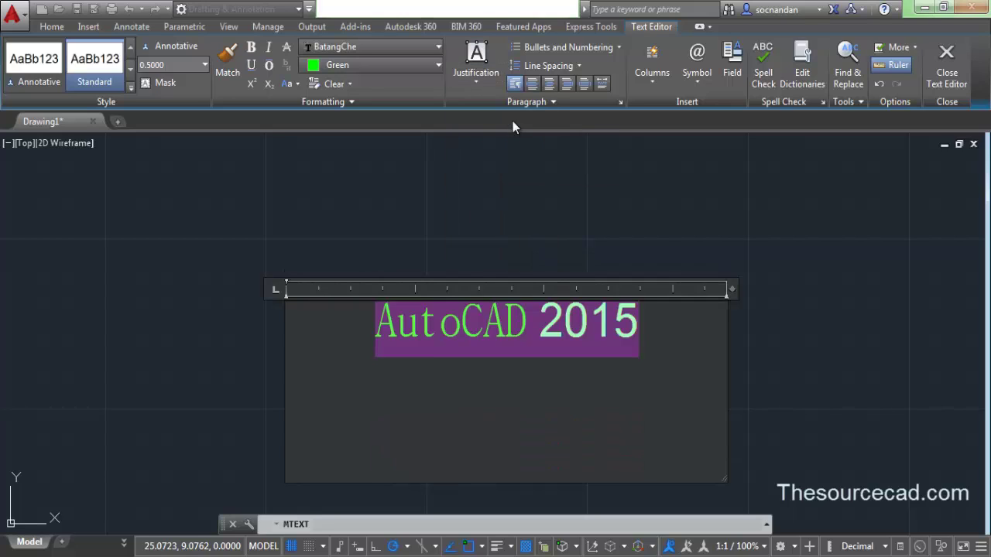
- Add the word "AutoCAD" after "AutoCAD 2015" in the text frame
{"action": "left_click", "coordinate": [654, 326]}
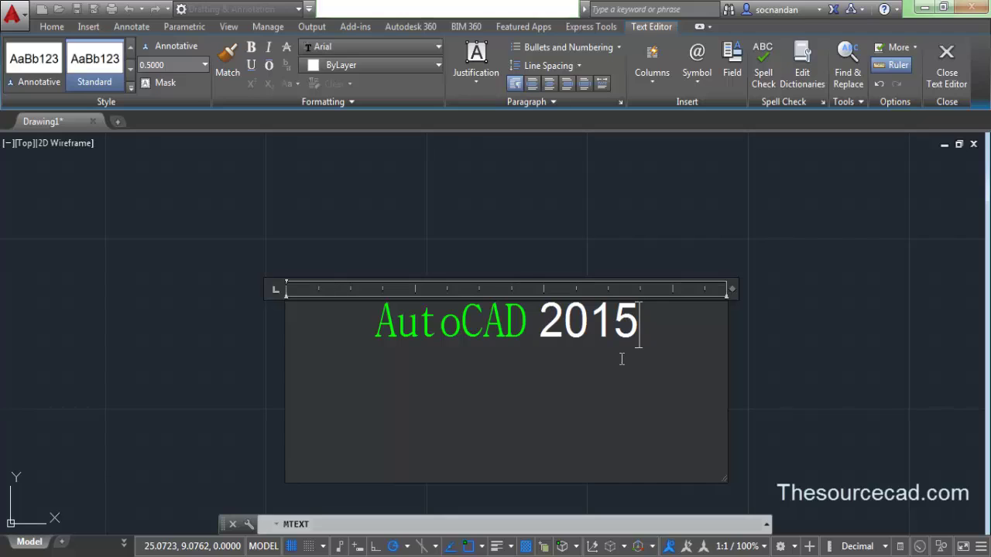
{"action": "type", "text": "AutoC"}
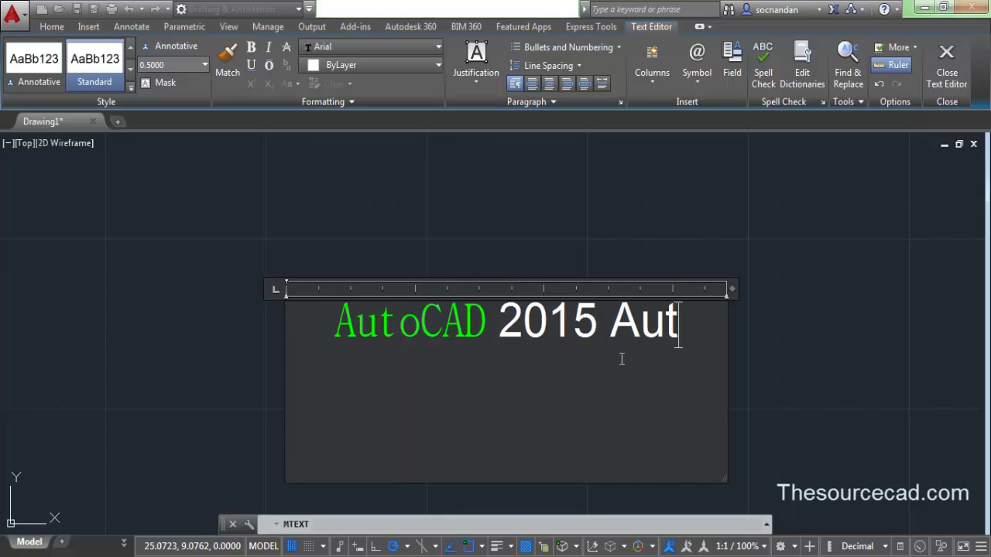
{"action": "type", "text": "AD"}
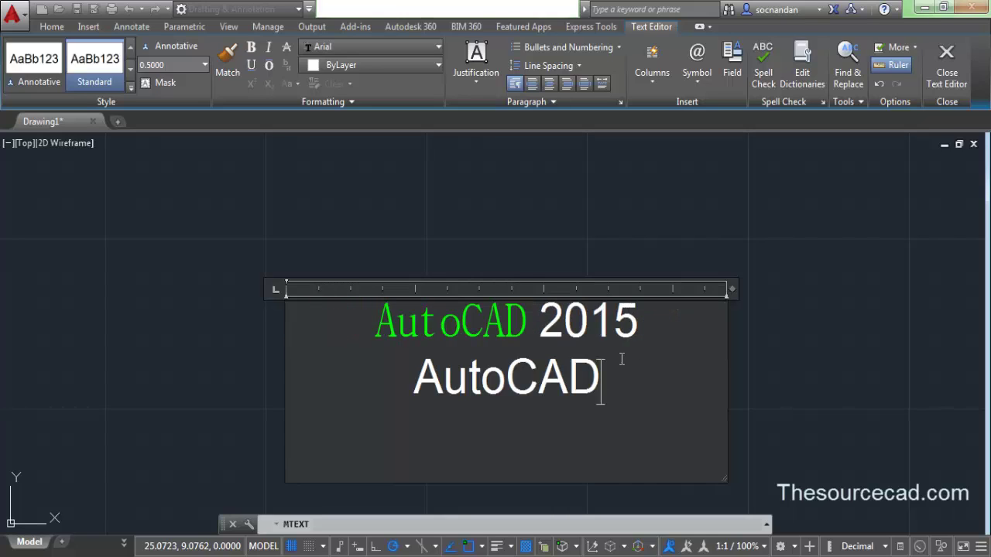
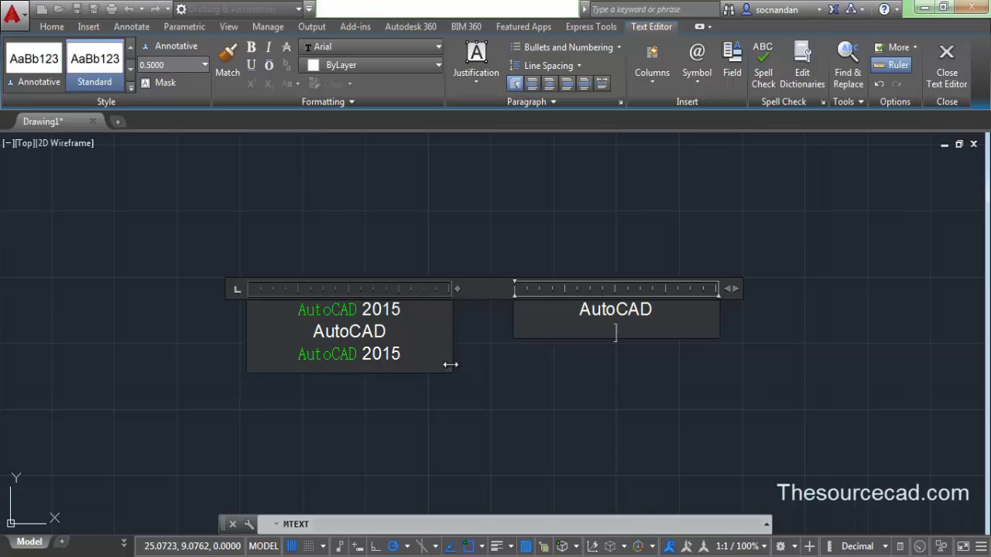
- Increase the column height of the text frame until all four text lines fit in a single column
{"action": "left_click_drag", "start_coordinate": [445, 372], "coordinate": [447, 459]}
{"action": "middle_click_drag", "start_coordinate": [479, 376], "coordinate": [596, 354]}
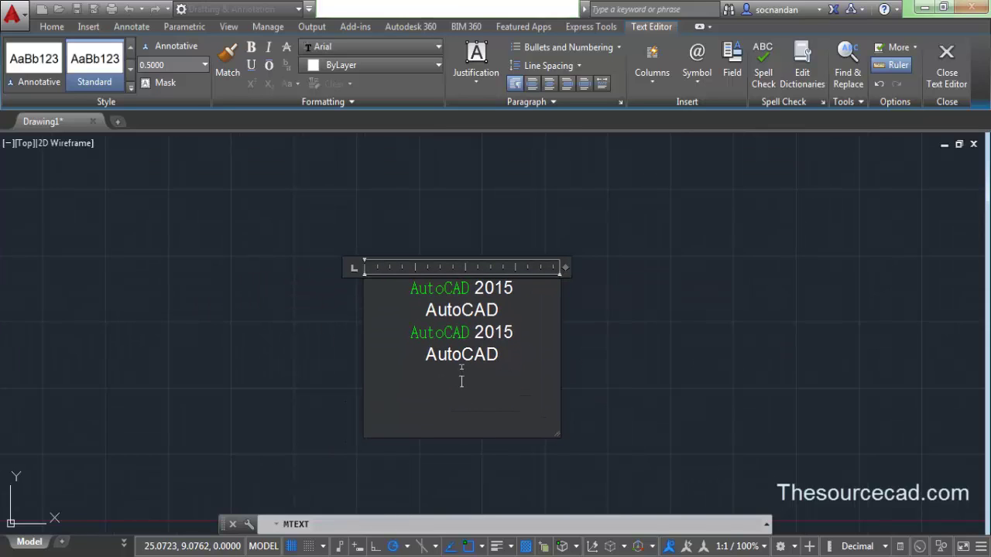
{"action": "scroll", "coordinate": [460, 375], "scroll_direction": "up", "scroll_amount": 2}
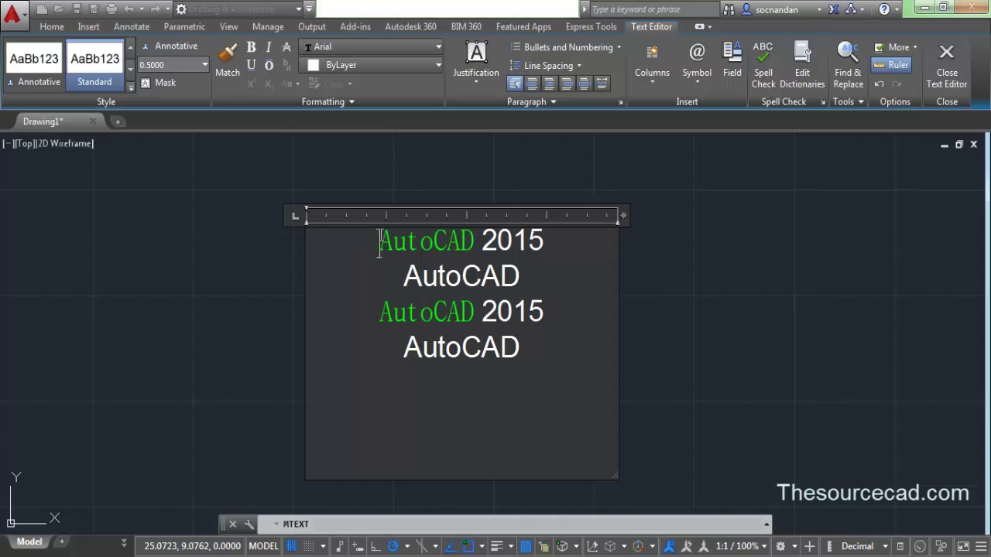
- Try the Numbered list format and the lowercase Lettered format on all four text lines
{"action": "left_click_drag", "start_coordinate": [380, 240], "coordinate": [523, 374]}
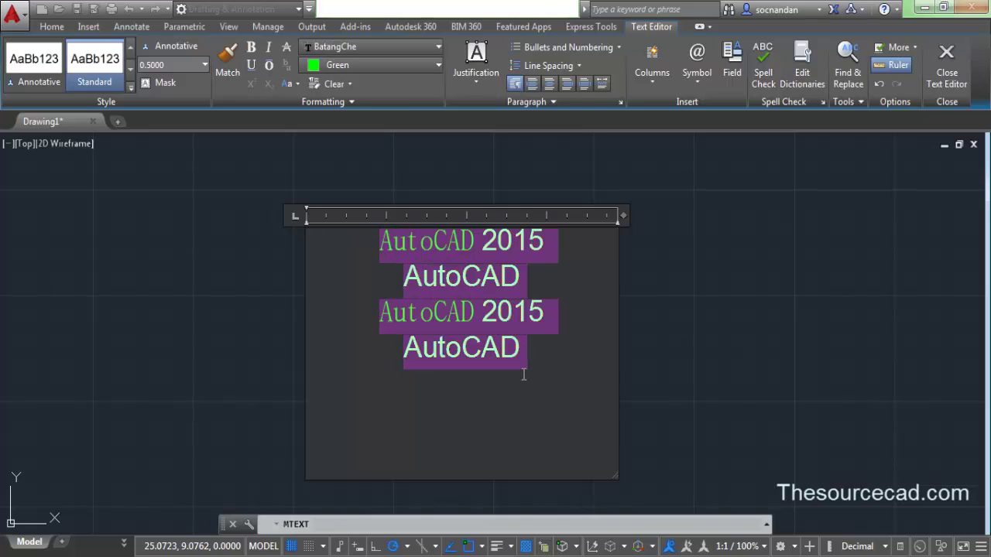
{"action": "left_click", "coordinate": [595, 48]}
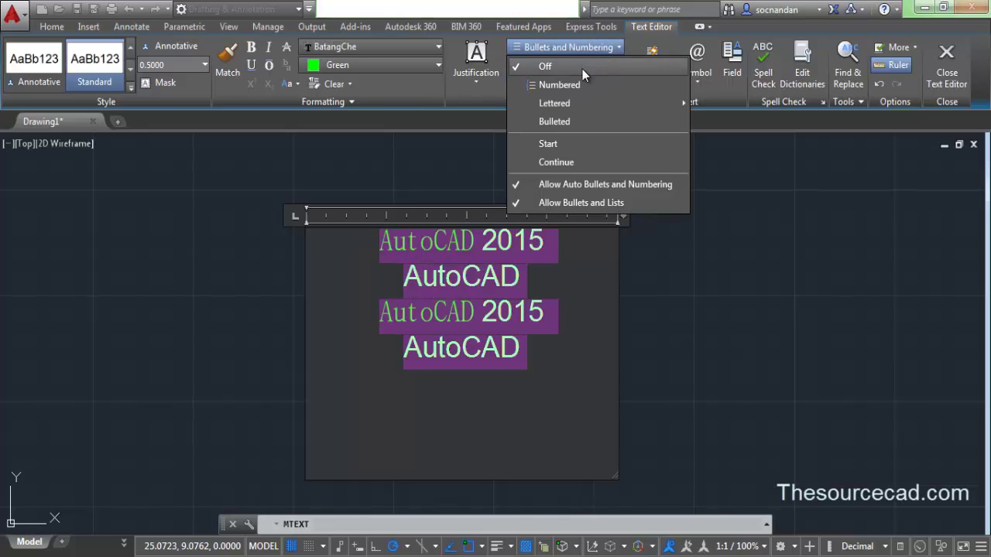
{"action": "left_click", "coordinate": [582, 92]}
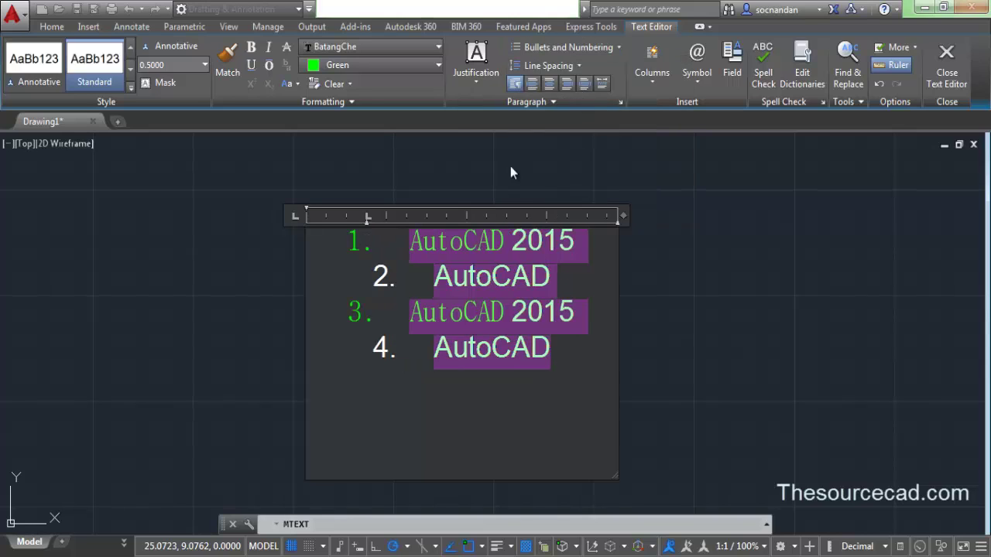
{"action": "left_click", "coordinate": [572, 46]}
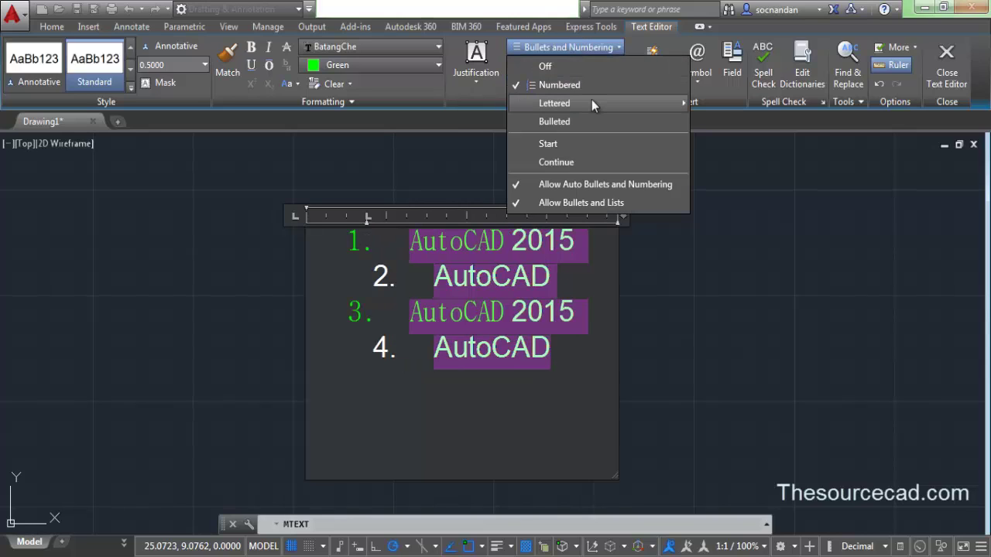
{"action": "mouse_move", "coordinate": [592, 100]}
{"action": "left_click", "coordinate": [737, 102]}
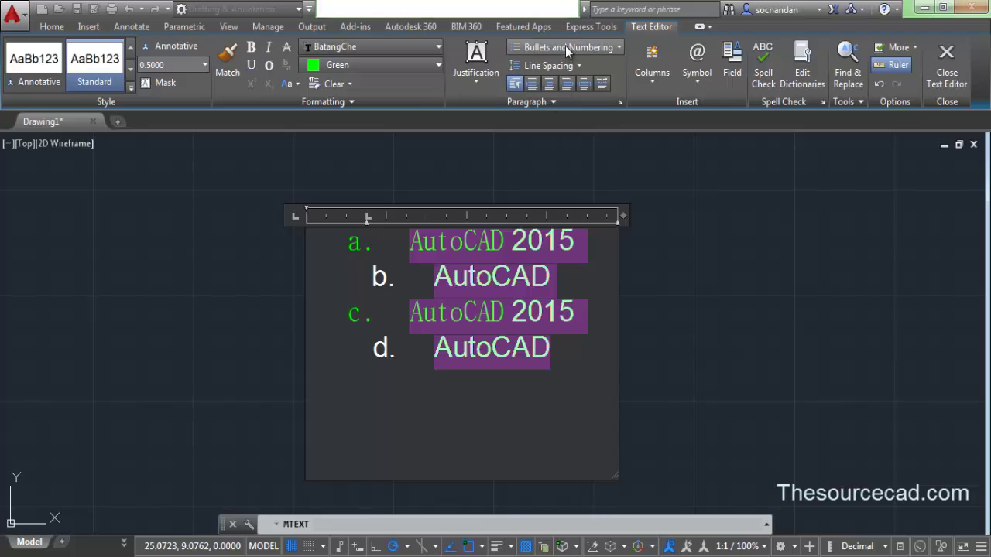
- Format the four selected lines as a Bulleted list and set their justification to Top Left TL
{"action": "left_click", "coordinate": [566, 45]}
{"action": "left_click", "coordinate": [556, 123]}
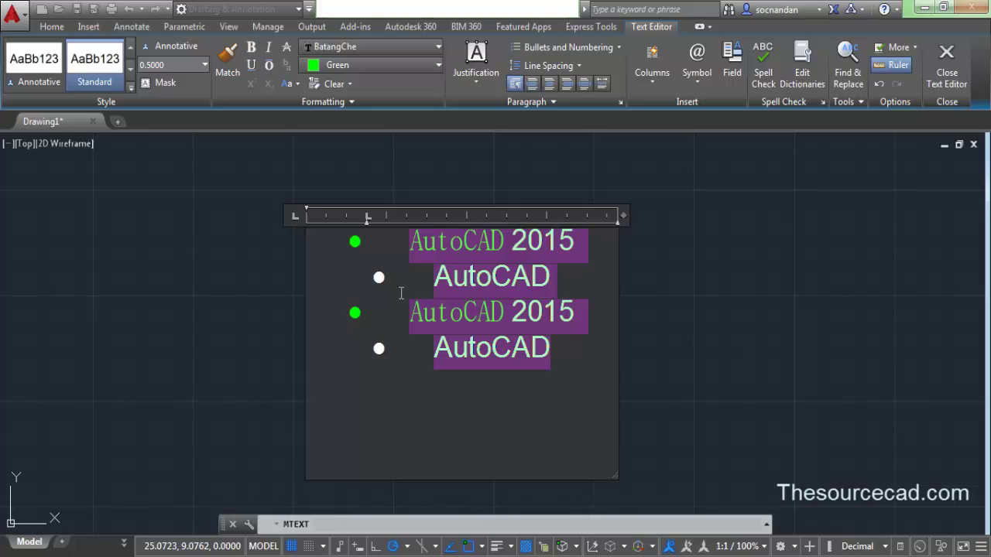
{"action": "left_click", "coordinate": [475, 77]}
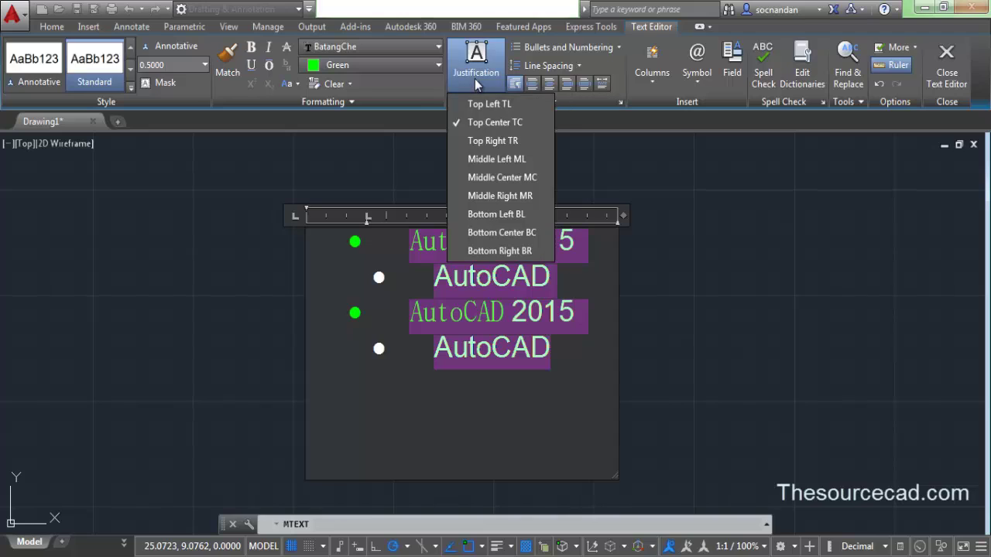
{"action": "left_click", "coordinate": [508, 103]}
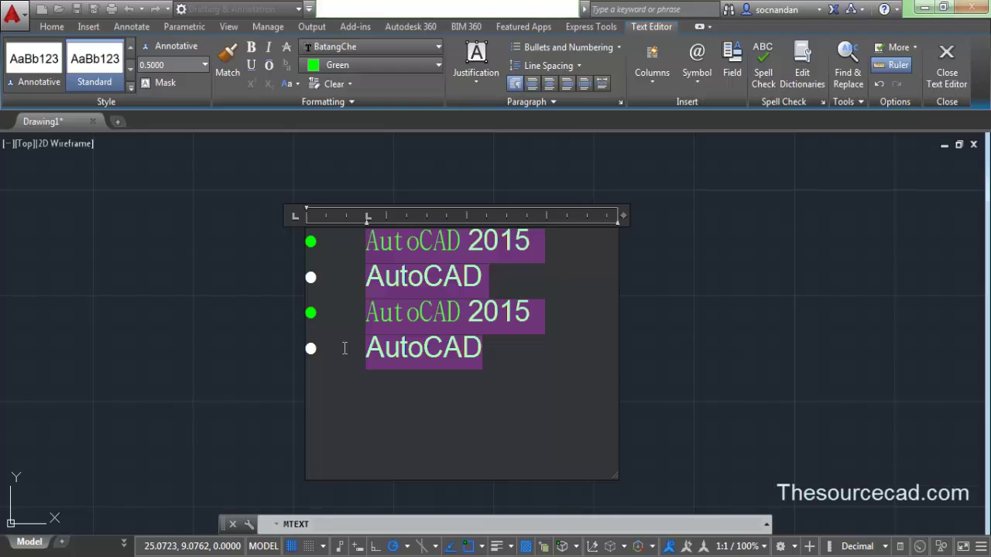
- Look at the line spacing choices for the selected lines and turn their bullets off
{"action": "left_click", "coordinate": [566, 67]}
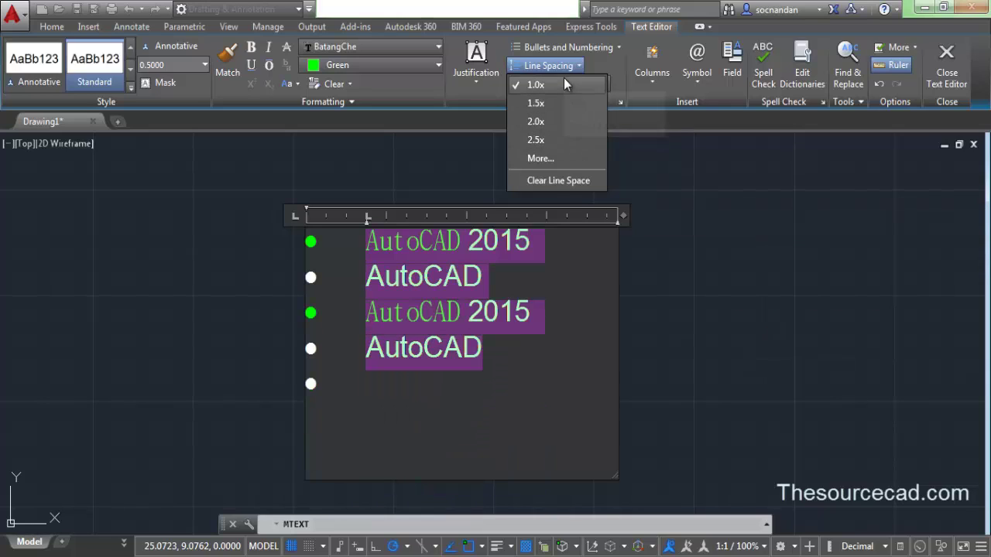
{"action": "left_click", "coordinate": [567, 65]}
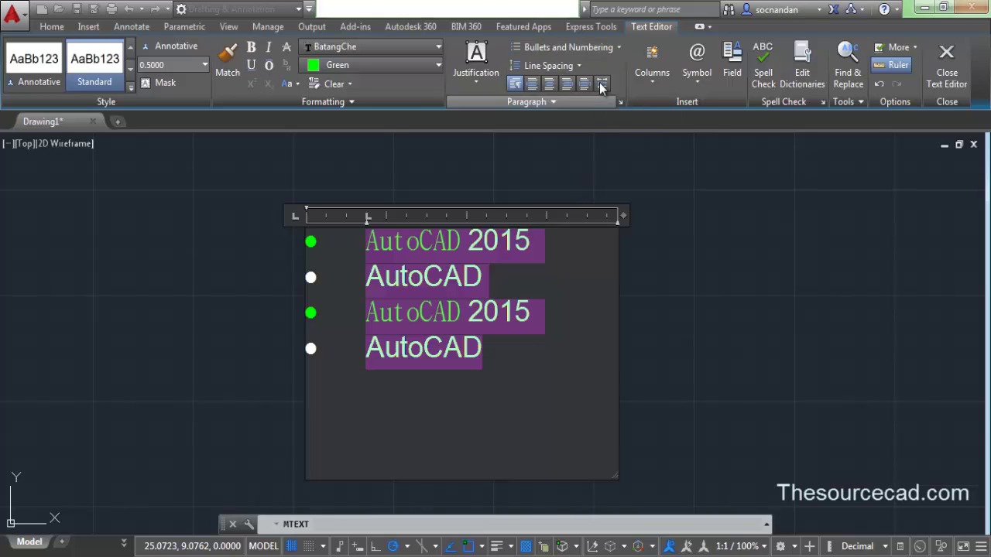
{"action": "left_click", "coordinate": [612, 50]}
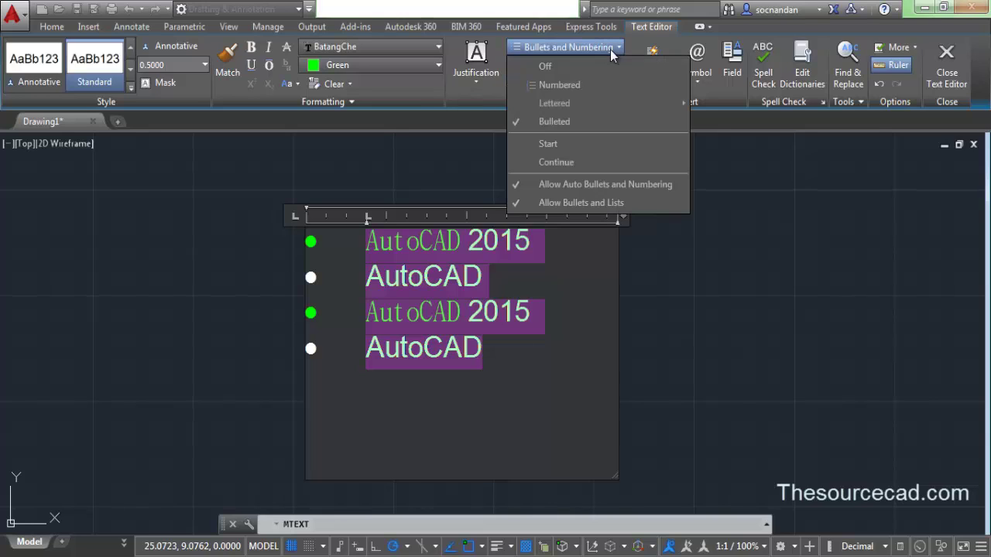
{"action": "left_click", "coordinate": [573, 65]}
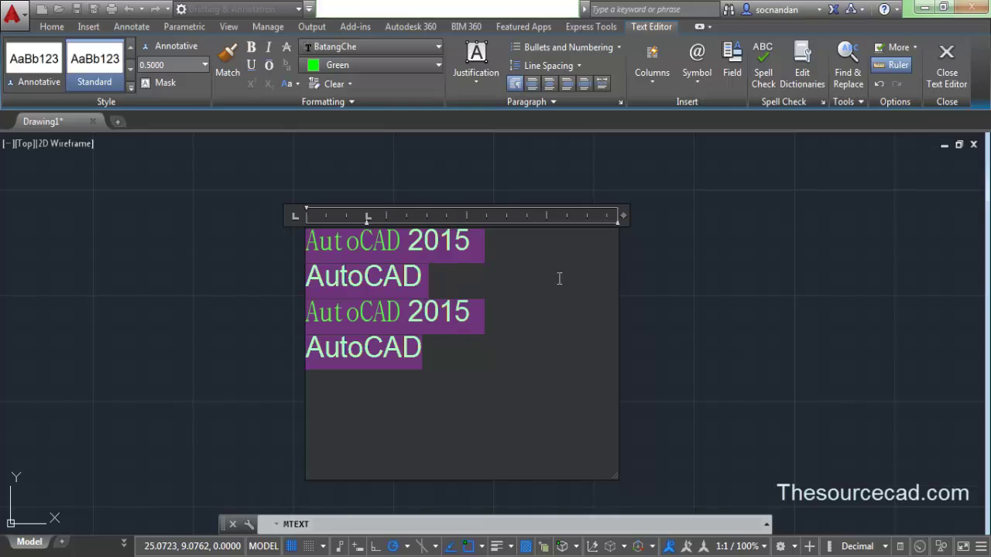
- Delete all the text in the frame and import the text document "Autocad wiki" from the Desktop
{"action": "middle_click_drag", "start_coordinate": [560, 279], "coordinate": [521, 274]}
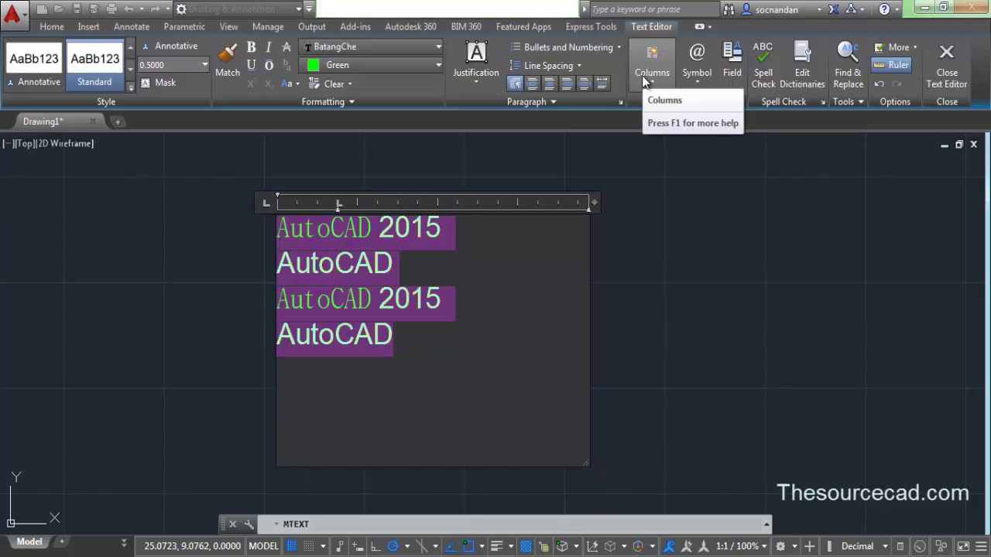
{"action": "key", "text": "Delete"}
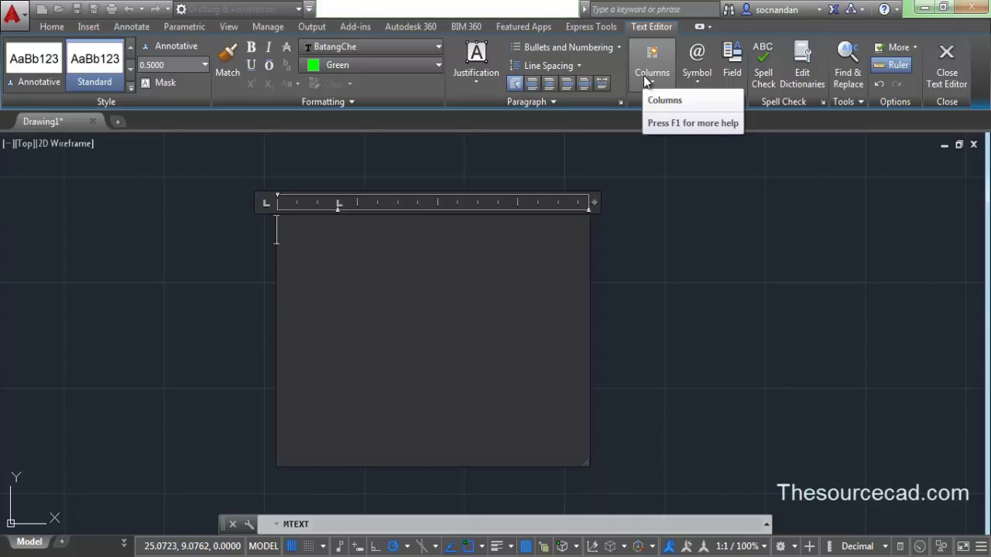
{"action": "left_click", "coordinate": [854, 103]}
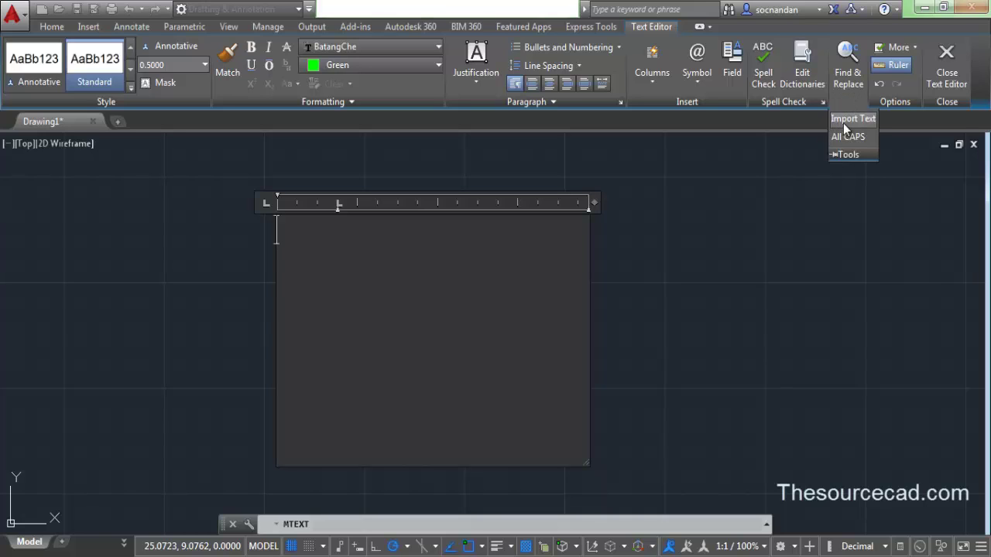
{"action": "left_click", "coordinate": [862, 120]}
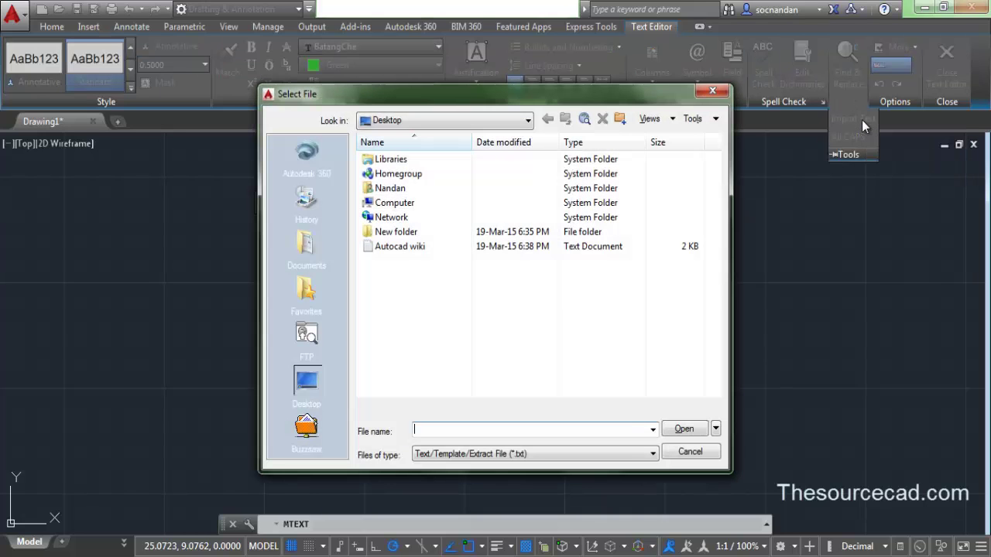
{"action": "left_click", "coordinate": [400, 248]}
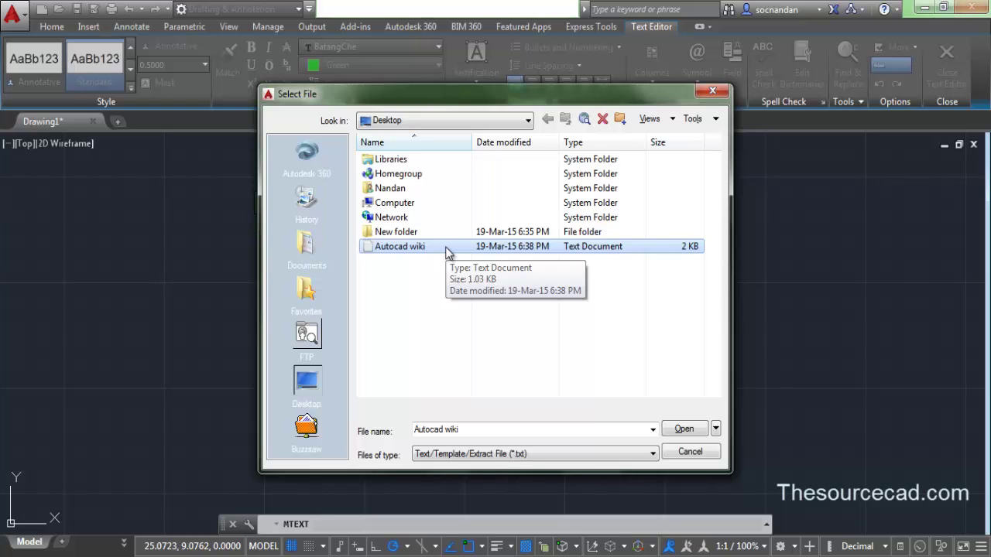
{"action": "double_click", "coordinate": [418, 246]}
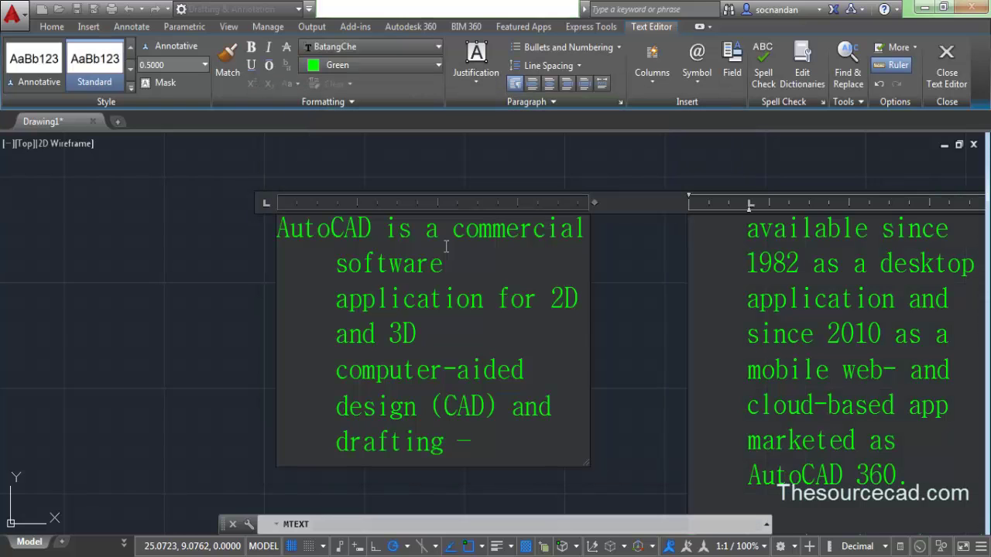
- Examine how the imported text is distributed over the two columns of the text frame
{"action": "mouse_move", "coordinate": [664, 267]}
{"action": "middle_mouse_down"}
{"action": "mouse_move", "coordinate": [599, 276]}
{"action": "mouse_move", "coordinate": [411, 270]}
{"action": "mouse_move", "coordinate": [399, 224]}
{"action": "middle_mouse_up"}
{"action": "scroll", "coordinate": [417, 267], "scroll_direction": "down", "scroll_amount": 3}
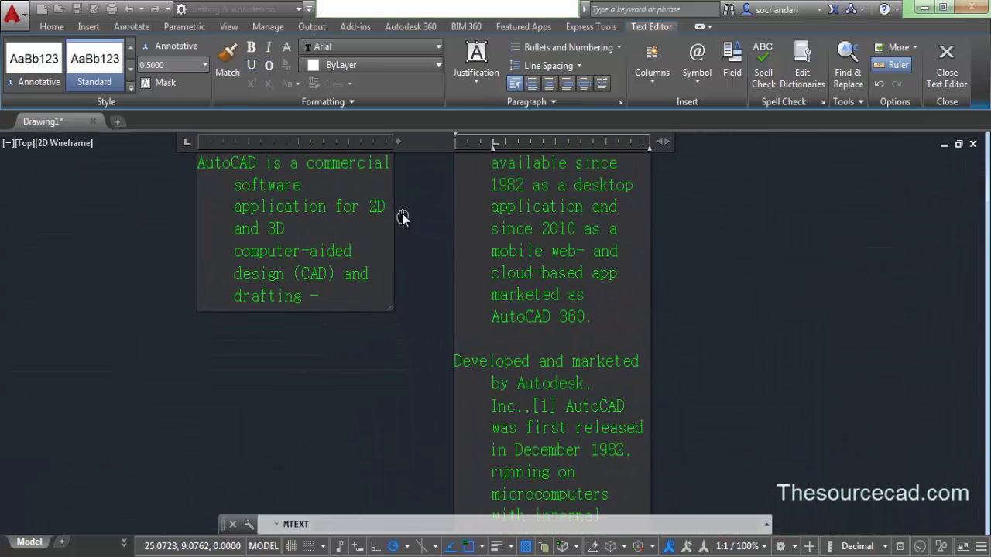
{"action": "scroll", "coordinate": [474, 347], "scroll_direction": "down", "scroll_amount": 3}
{"action": "middle_click_drag", "start_coordinate": [474, 347], "coordinate": [460, 222]}
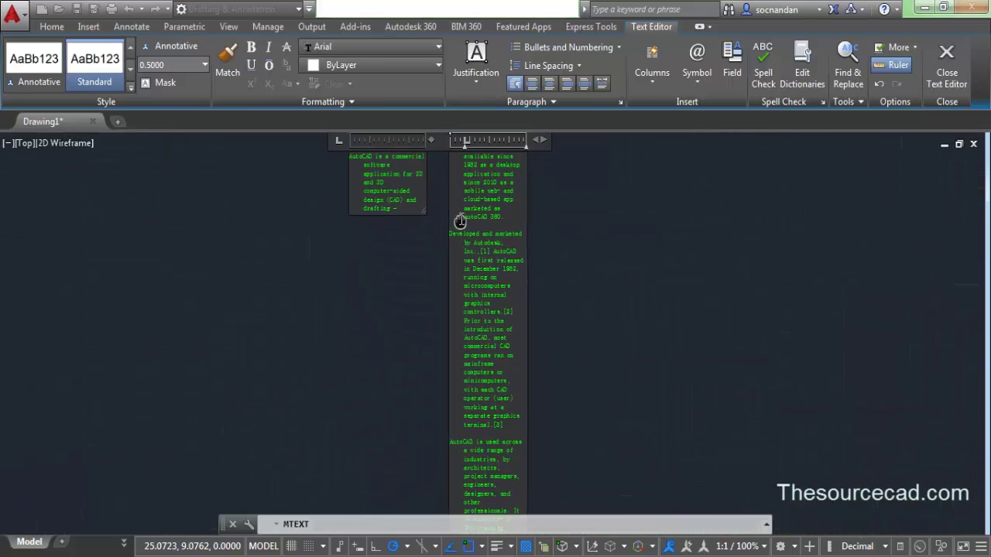
{"action": "mouse_move", "coordinate": [533, 442]}
{"action": "middle_mouse_down"}
{"action": "mouse_move", "coordinate": [555, 252]}
{"action": "mouse_move", "coordinate": [576, 338]}
{"action": "mouse_move", "coordinate": [551, 359]}
{"action": "middle_mouse_up"}
{"action": "middle_click_drag", "start_coordinate": [526, 285], "coordinate": [535, 360]}
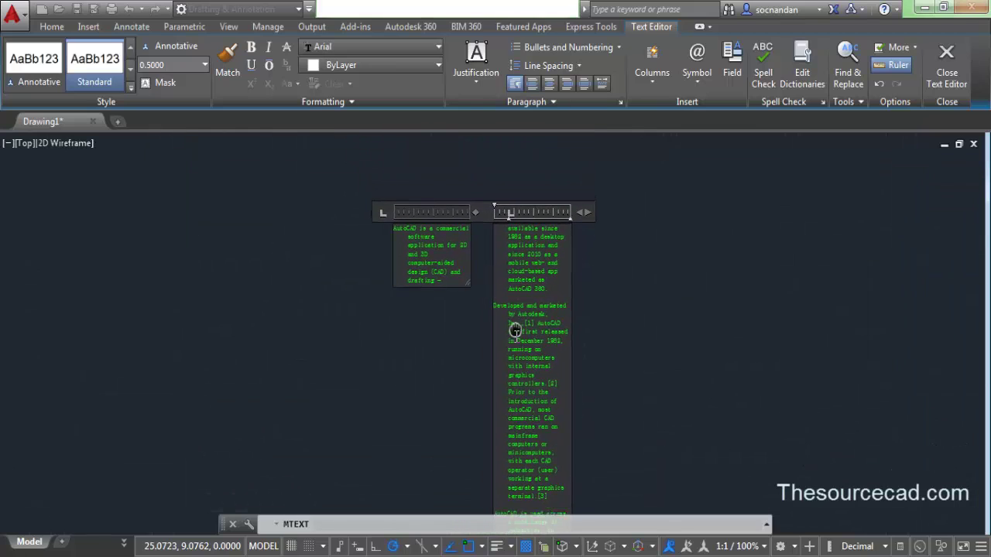
{"action": "scroll", "coordinate": [425, 260], "scroll_direction": "up", "scroll_amount": 3}
{"action": "middle_click_drag", "start_coordinate": [475, 276], "coordinate": [357, 285]}
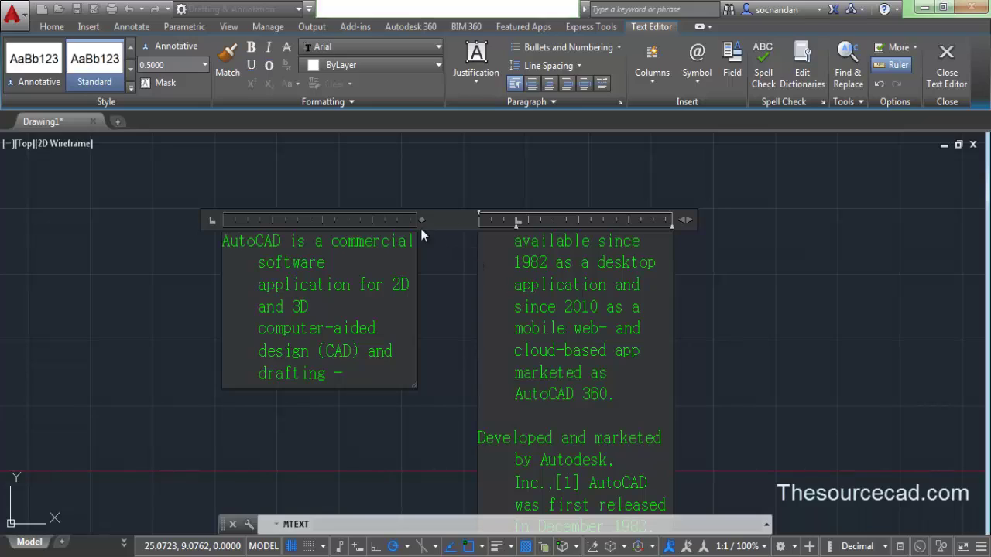
- Widen and lengthen the text columns so the first column holds more of the imported text
{"action": "left_click_drag", "start_coordinate": [420, 220], "coordinate": [764, 217]}
{"action": "mouse_move", "coordinate": [761, 309]}
{"action": "middle_mouse_down"}
{"action": "mouse_move", "coordinate": [615, 279]}
{"action": "mouse_move", "coordinate": [511, 325]}
{"action": "middle_mouse_up"}
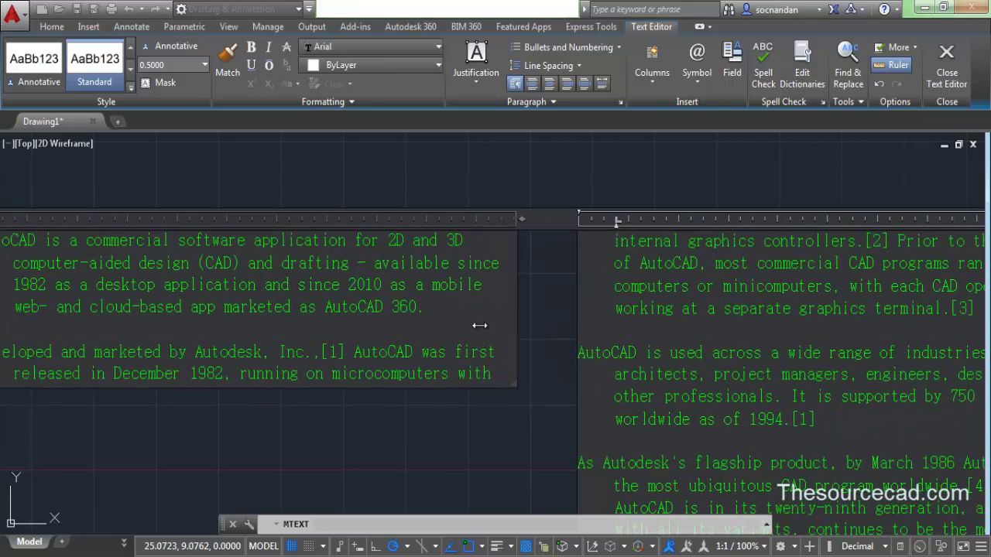
{"action": "middle_click_drag", "start_coordinate": [527, 343], "coordinate": [546, 271]}
{"action": "left_click_drag", "start_coordinate": [533, 311], "coordinate": [538, 473]}
{"action": "scroll", "coordinate": [569, 261], "scroll_direction": "down", "scroll_amount": 2}
{"action": "scroll", "coordinate": [569, 261], "scroll_direction": "down", "scroll_amount": 2}
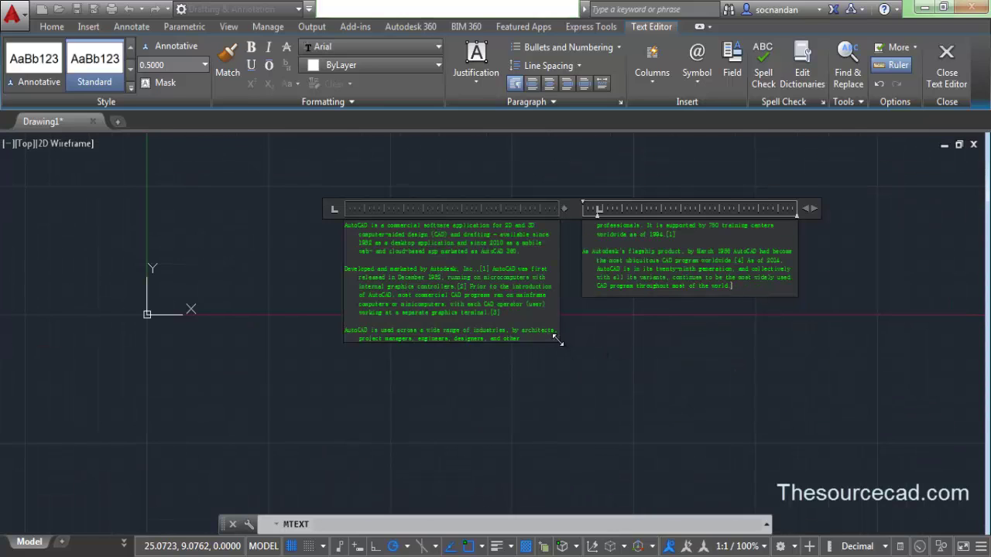
- Enlarge the text frame in width and height until all the imported text fits in a single column
{"action": "mouse_move", "coordinate": [558, 343]}
{"action": "left_mouse_down"}
{"action": "mouse_move", "coordinate": [609, 361]}
{"action": "mouse_move", "coordinate": [614, 405]}
{"action": "mouse_move", "coordinate": [680, 429]}
{"action": "mouse_move", "coordinate": [728, 384]}
{"action": "left_mouse_up"}
{"action": "scroll", "coordinate": [561, 289], "scroll_direction": "up", "scroll_amount": 2}
{"action": "scroll", "coordinate": [562, 289], "scroll_direction": "up", "scroll_amount": 1}
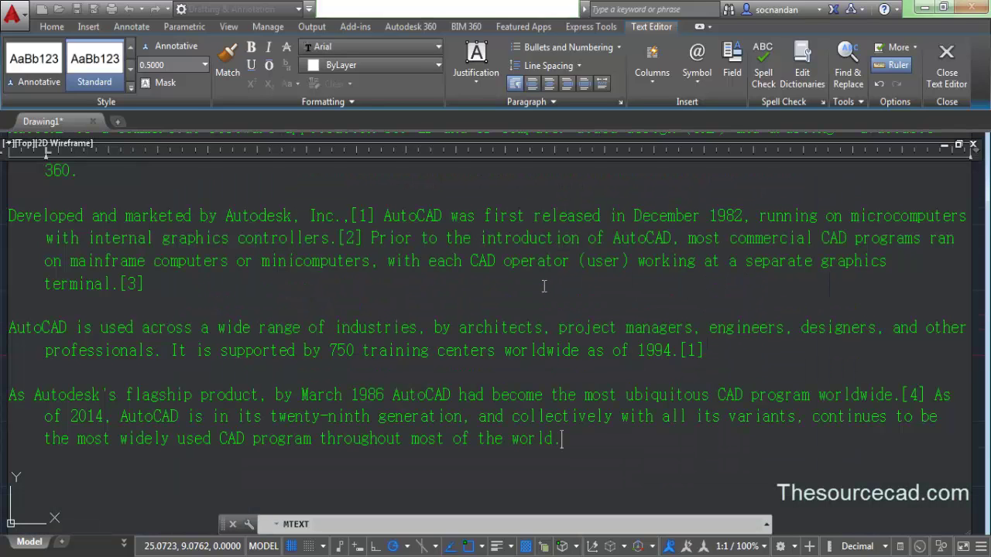
{"action": "scroll", "coordinate": [545, 287], "scroll_direction": "down", "scroll_amount": 2}
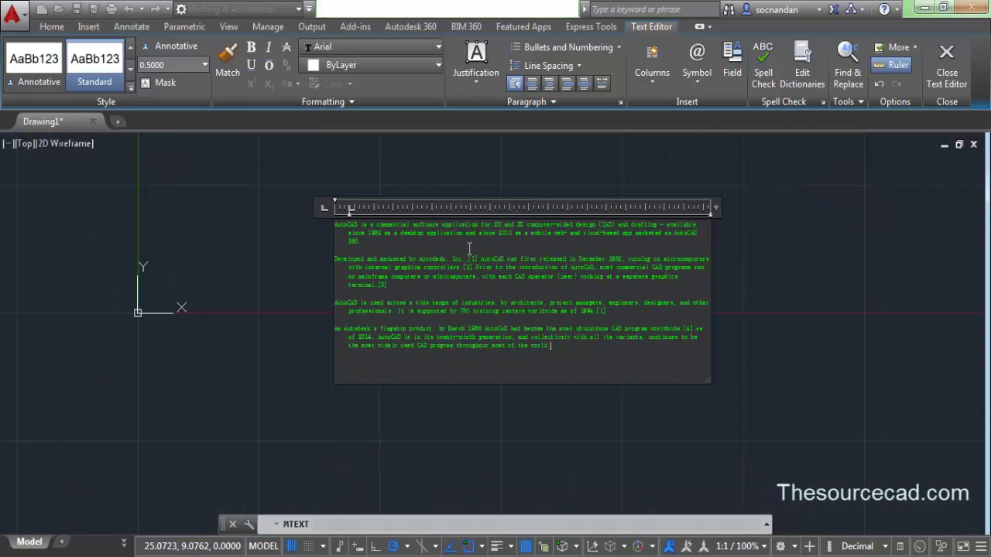
{"action": "scroll", "coordinate": [545, 225], "scroll_direction": "up", "scroll_amount": 3}
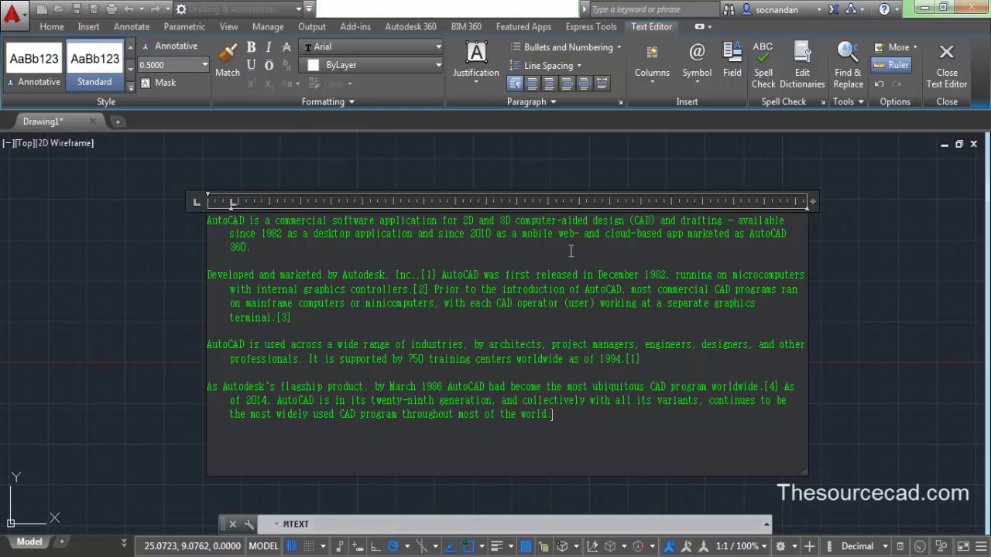
{"action": "middle_click_drag", "start_coordinate": [543, 331], "coordinate": [455, 325]}
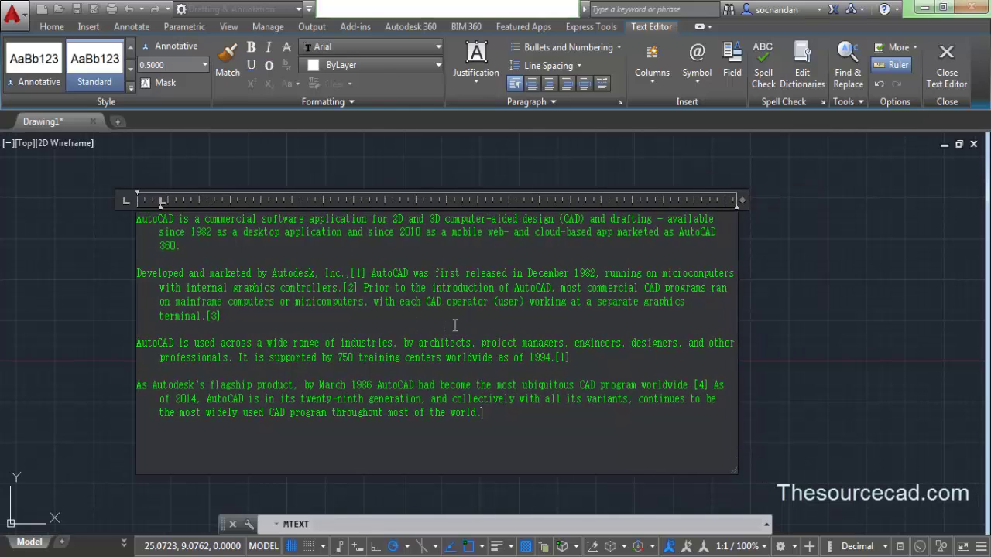
- Split the text into 2 static columns, lengthen them until both contain their text, and finish editing
{"action": "left_click", "coordinate": [654, 77]}
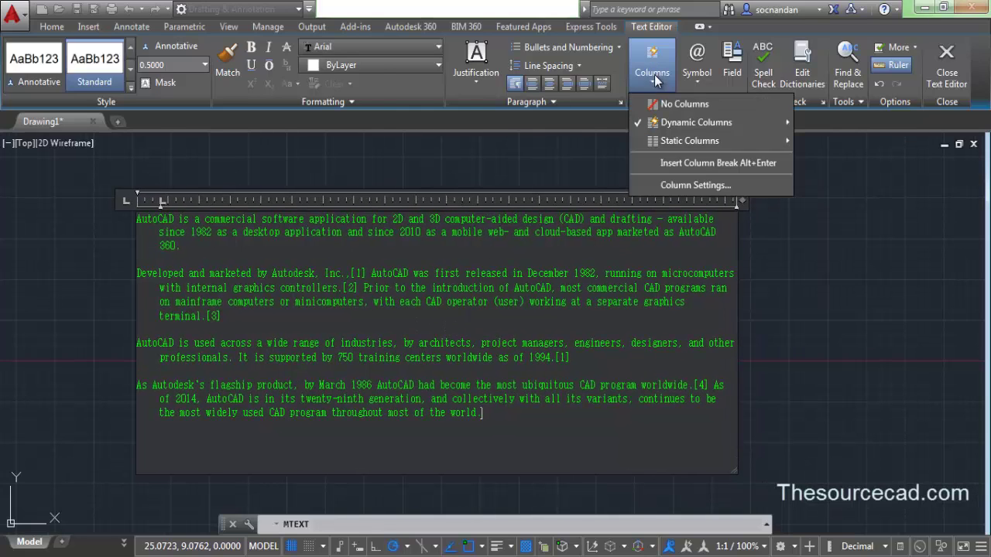
{"action": "mouse_move", "coordinate": [676, 140]}
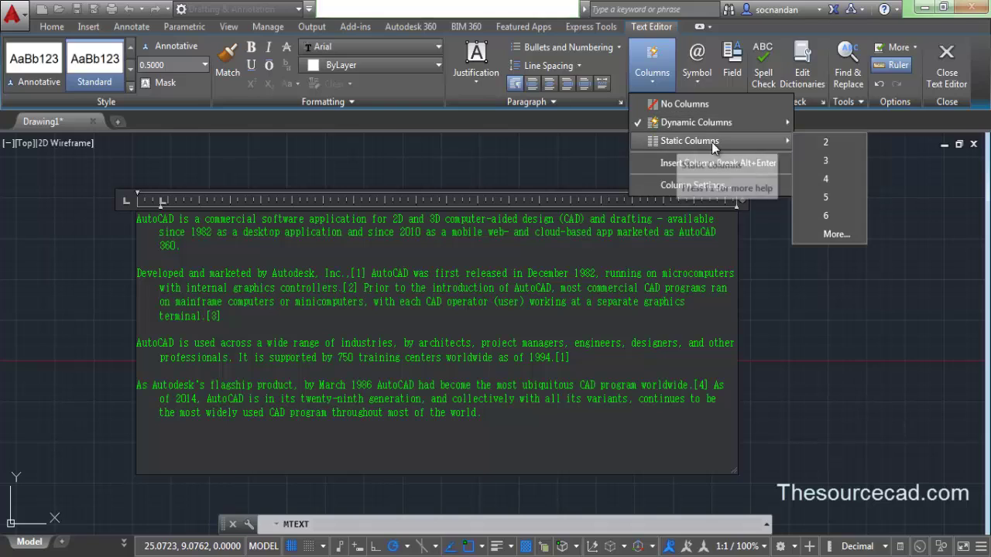
{"action": "left_click", "coordinate": [839, 142]}
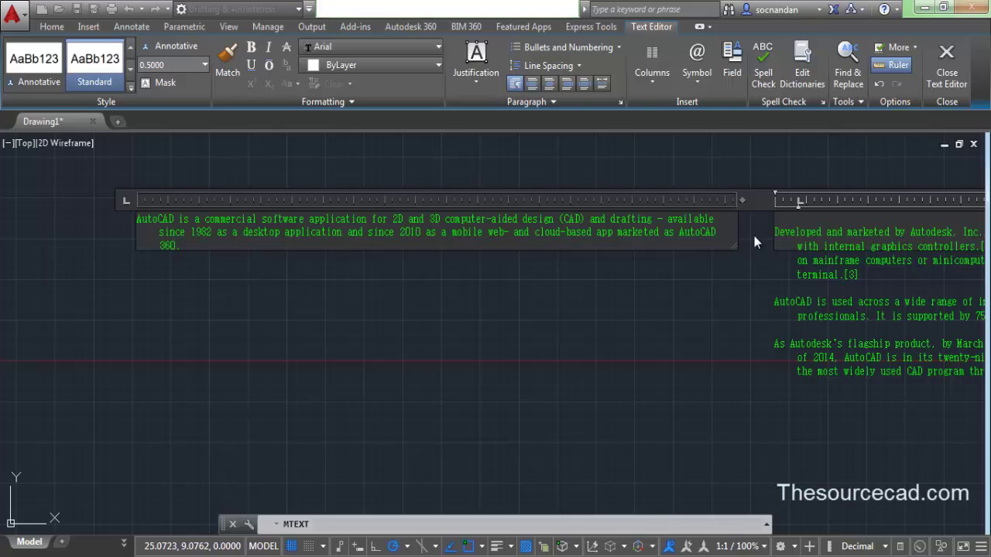
{"action": "scroll", "coordinate": [752, 242], "scroll_direction": "down", "scroll_amount": 3}
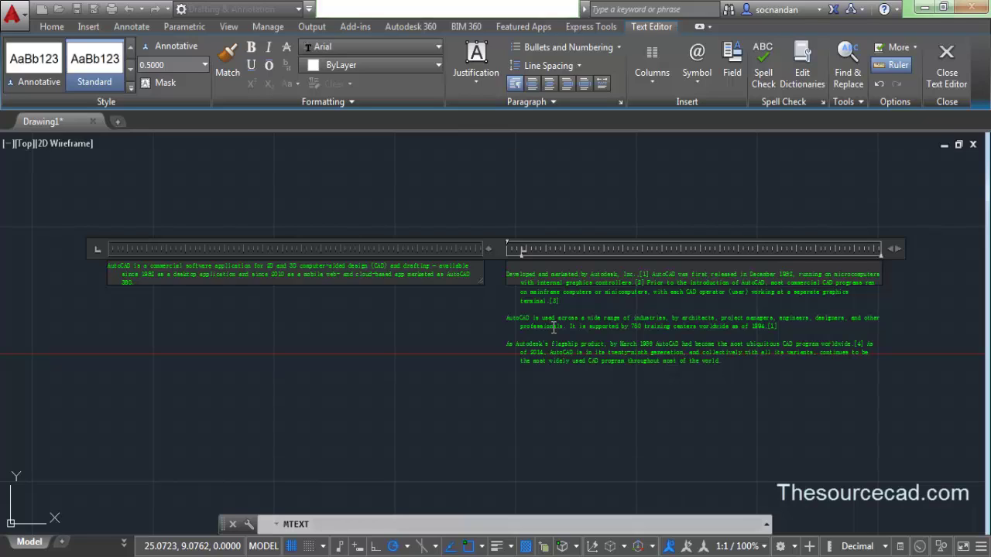
{"action": "left_click_drag", "start_coordinate": [486, 283], "coordinate": [480, 326]}
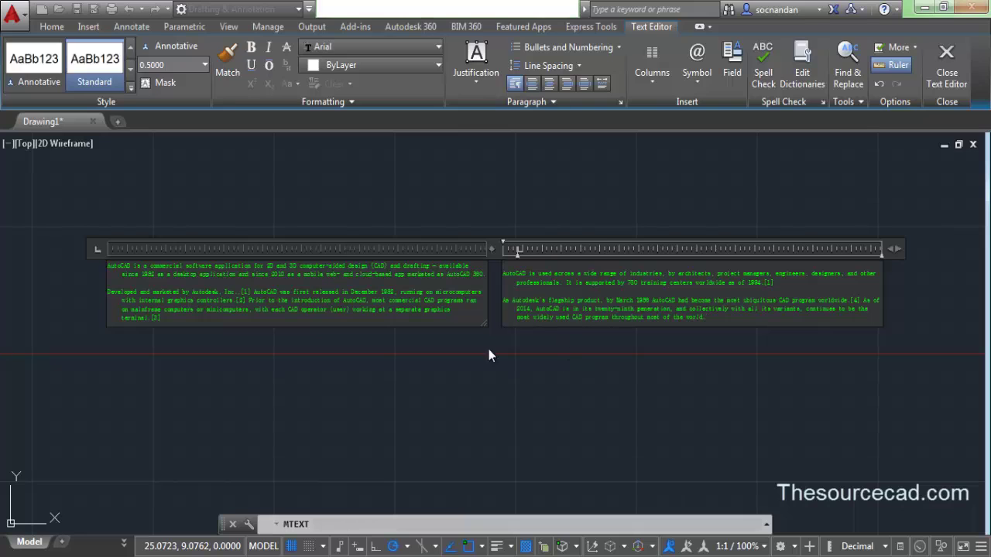
{"action": "left_click", "coordinate": [496, 184]}
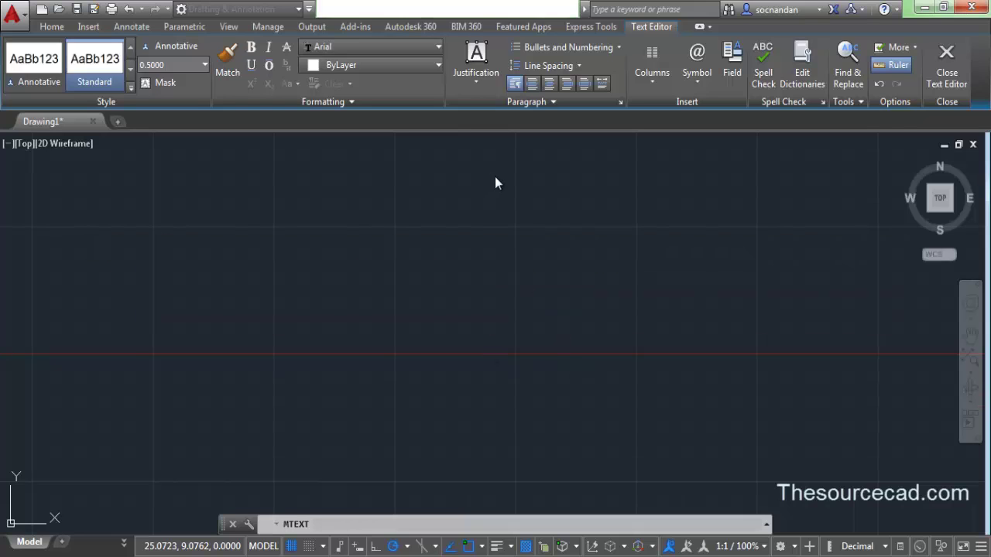
- Erase the two-column multiline text from the drawing
{"action": "scroll", "coordinate": [470, 293], "scroll_direction": "up", "scroll_amount": 2}
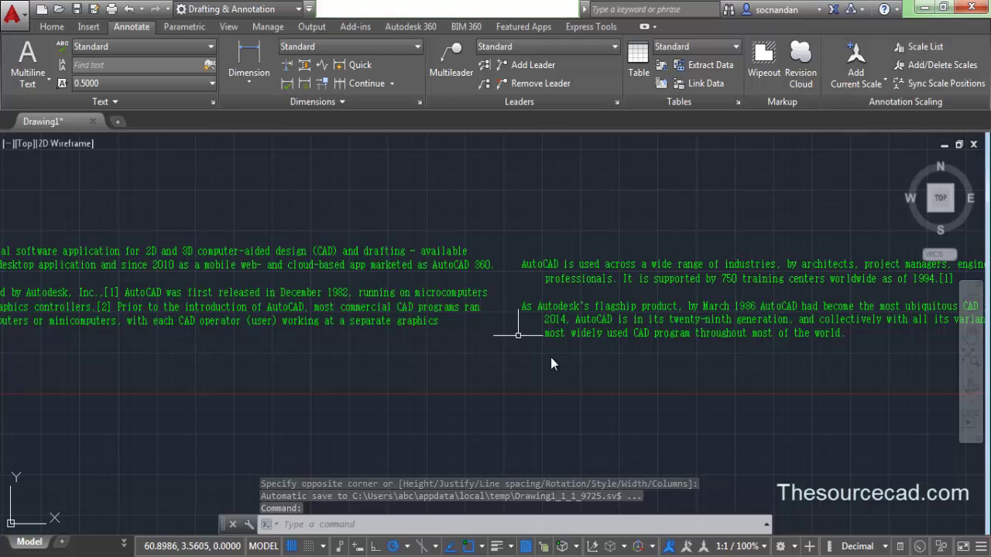
{"action": "left_click", "coordinate": [587, 367]}
{"action": "left_click", "coordinate": [441, 205]}
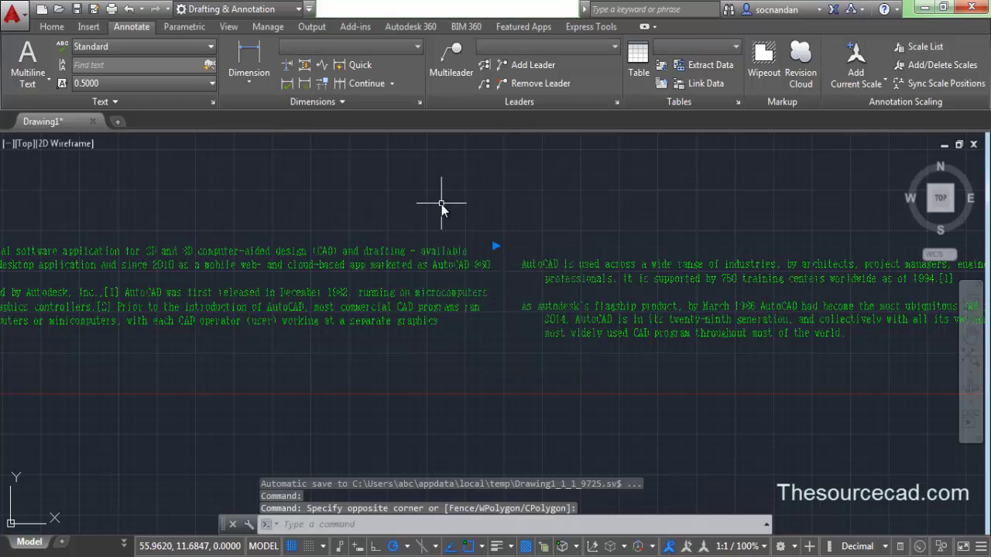
{"action": "right_click", "coordinate": [441, 205]}
{"action": "left_click", "coordinate": [476, 277]}
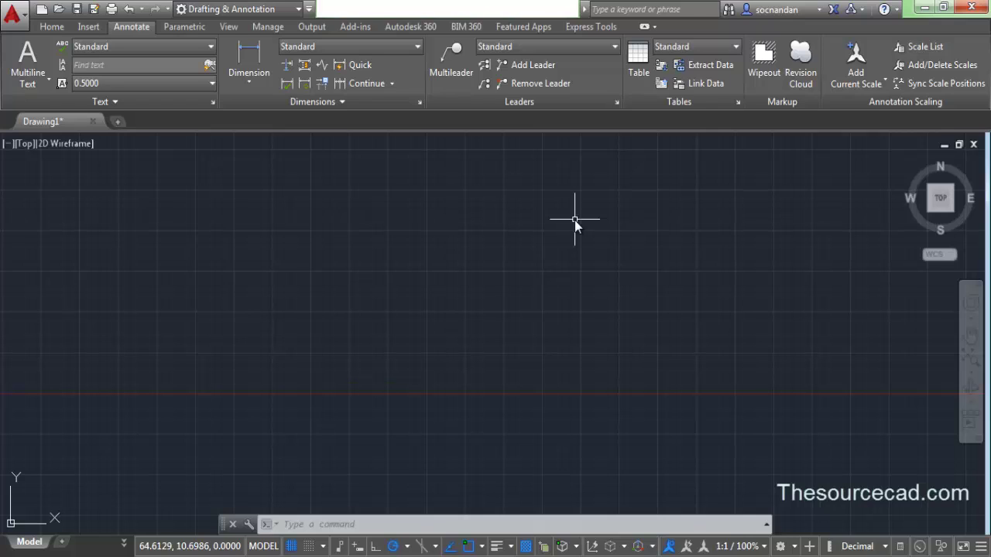
- Create a new multiline text frame in the empty drawing and enter 30 followed by the Degrees symbol
{"action": "left_click", "coordinate": [30, 85]}
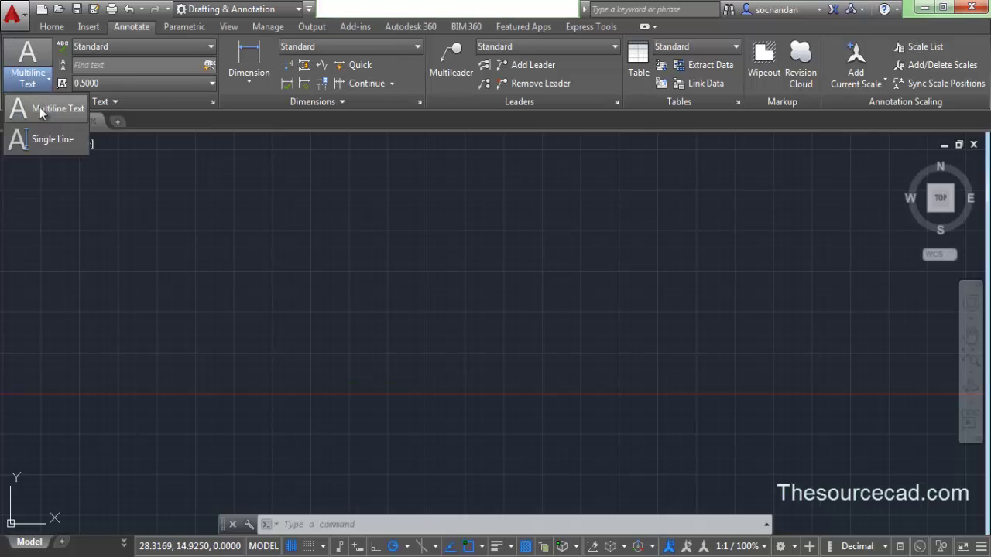
{"action": "left_click", "coordinate": [40, 108]}
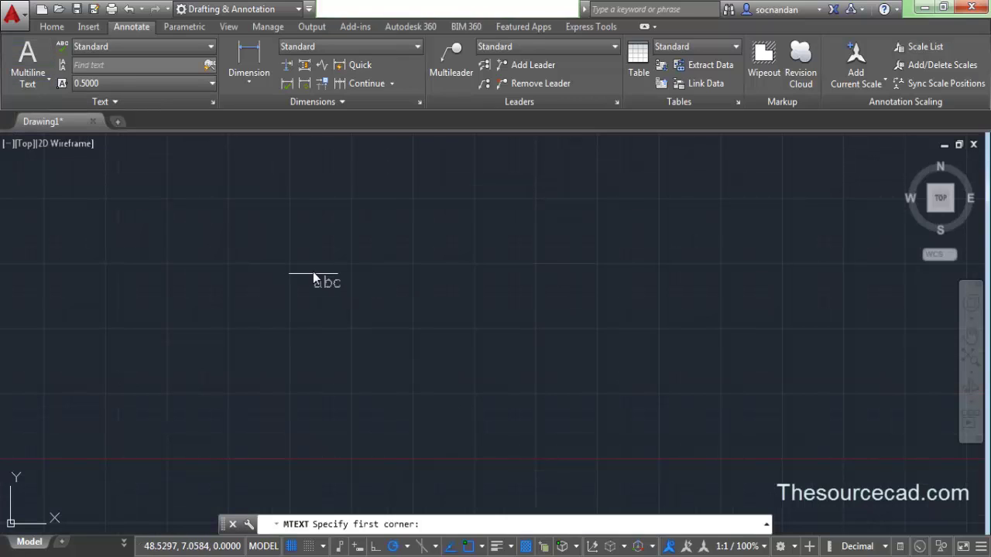
{"action": "left_click", "coordinate": [313, 272]}
{"action": "left_click", "coordinate": [438, 341]}
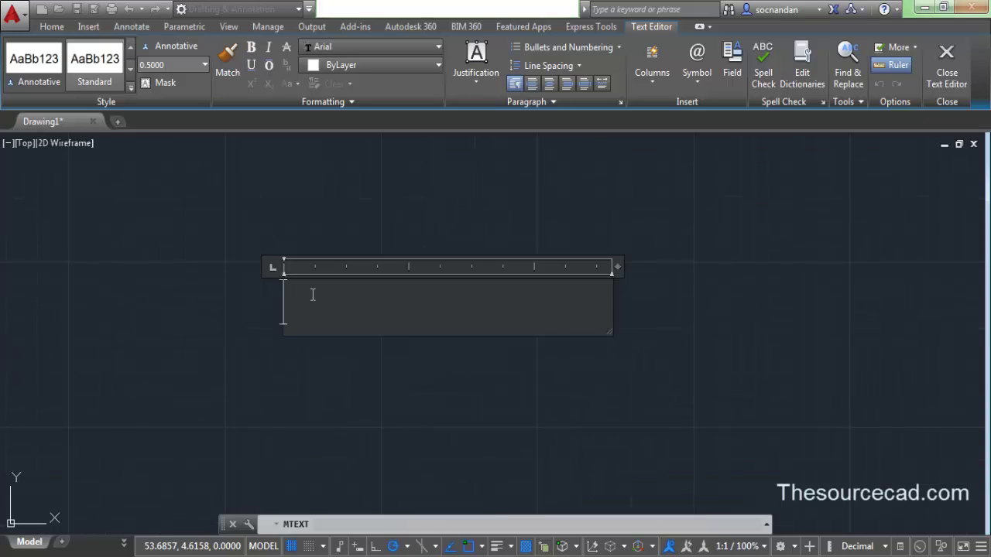
{"action": "type", "text": "30"}
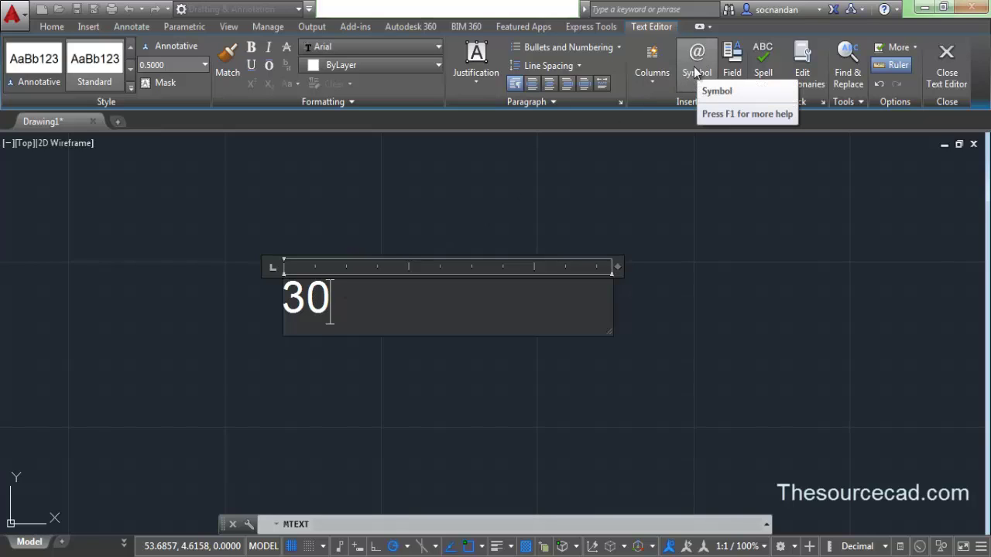
{"action": "left_click", "coordinate": [698, 77]}
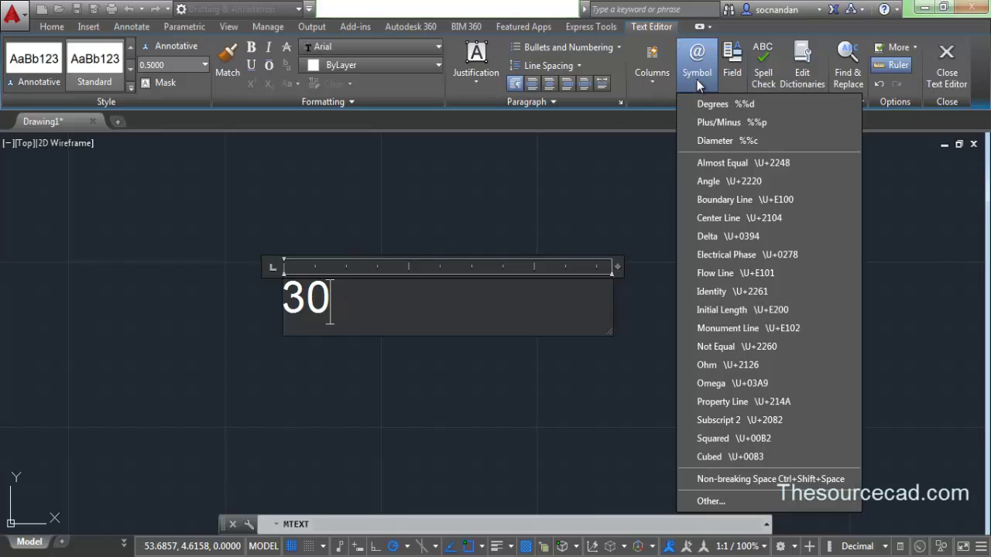
{"action": "left_click", "coordinate": [733, 105]}
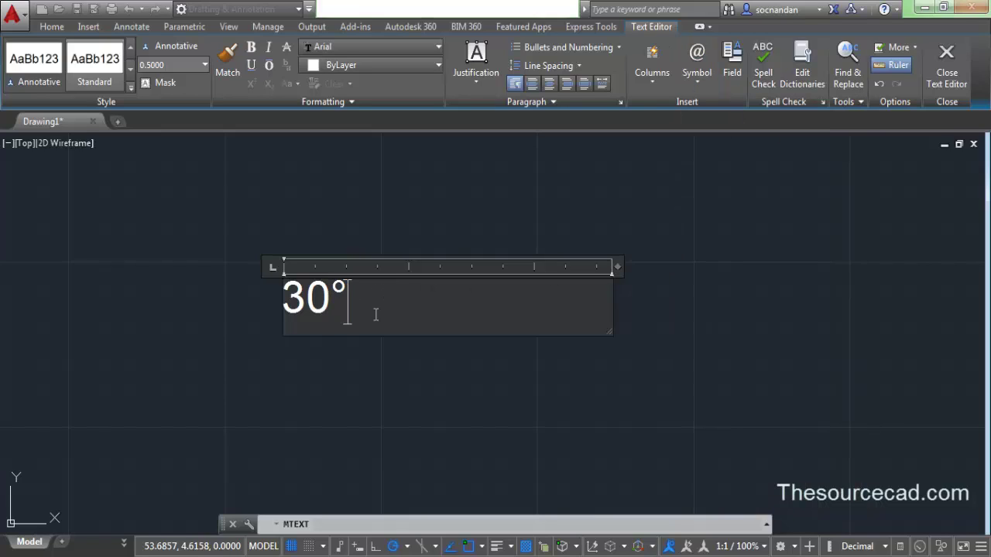
- Add a second line below 30° containing the Diameter and Ohm symbols
{"action": "key", "text": "Return"}
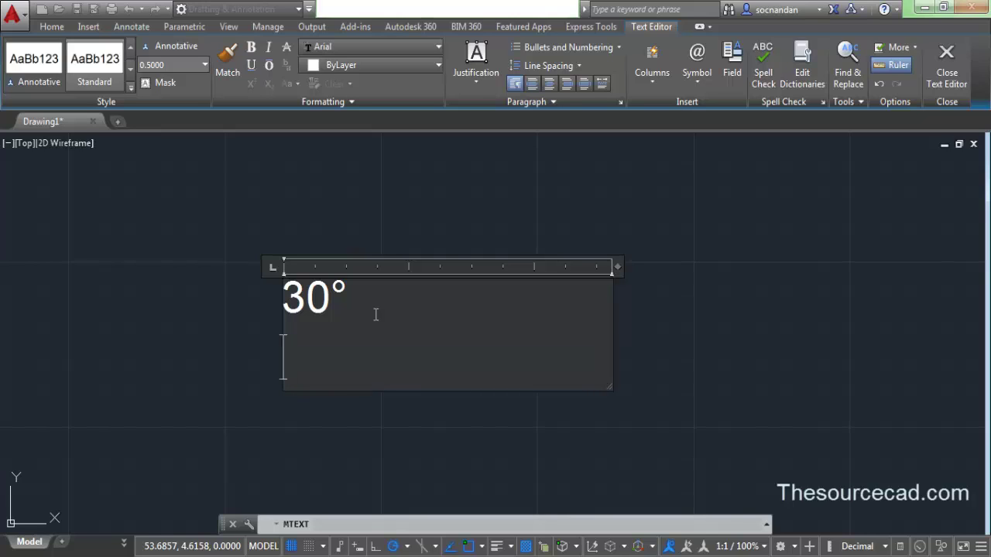
{"action": "left_click", "coordinate": [697, 73]}
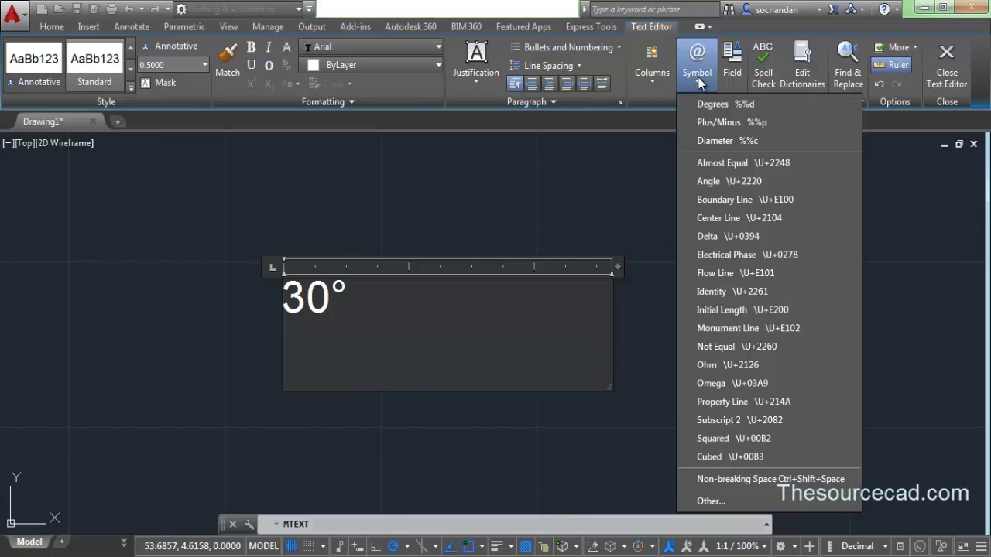
{"action": "left_click", "coordinate": [732, 141]}
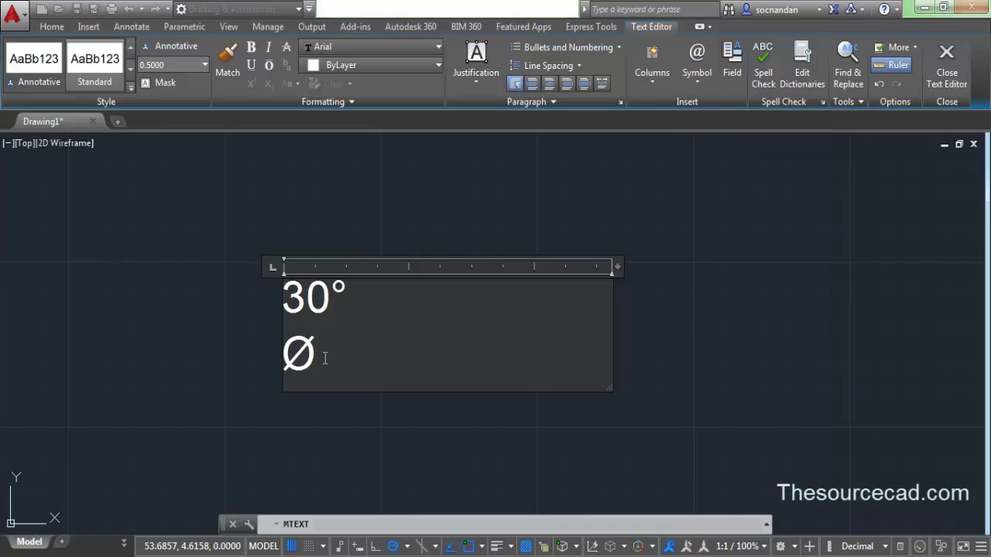
{"action": "left_click", "coordinate": [689, 76]}
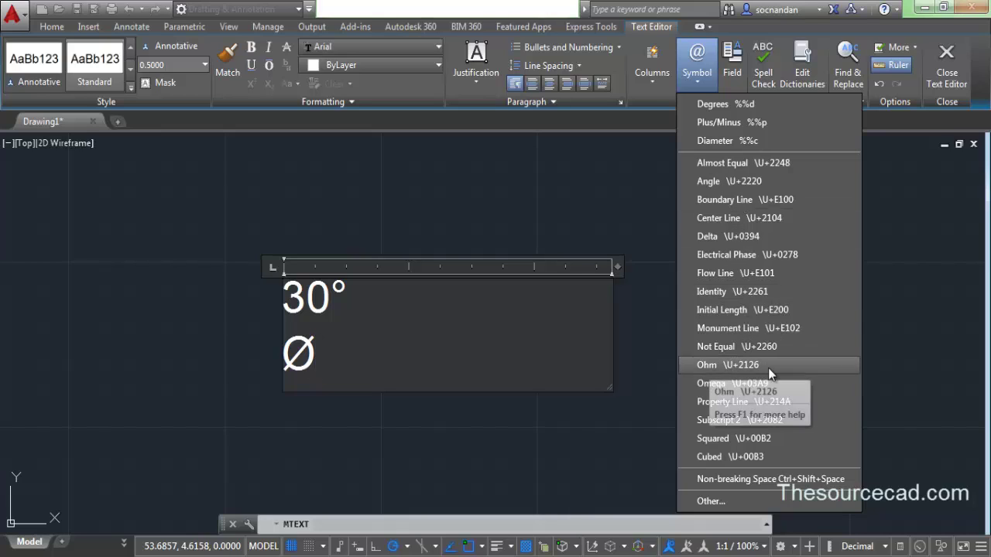
{"action": "left_click", "coordinate": [768, 367]}
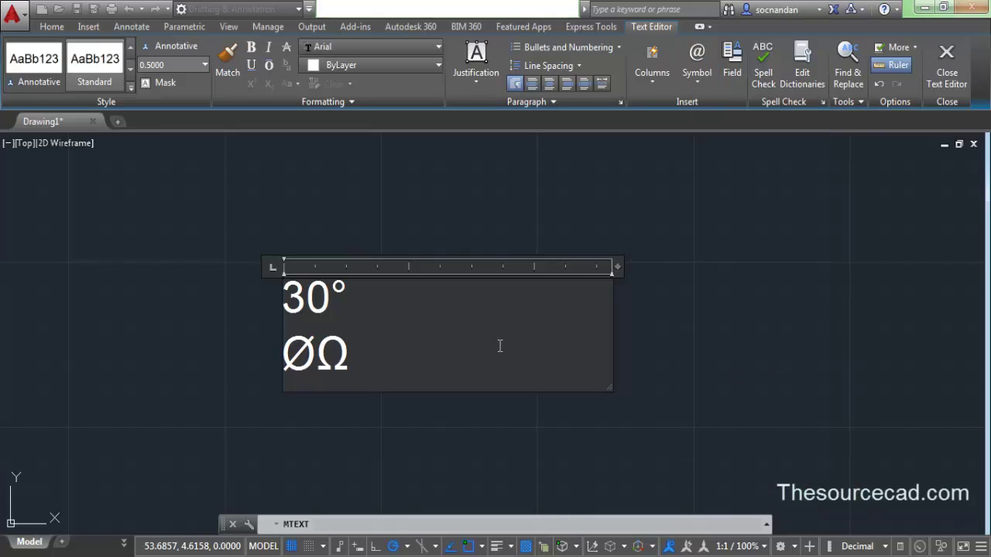
- Look through the additional symbols in the Character Map, including those of the Bell MT font, and close it
{"action": "left_click", "coordinate": [706, 80]}
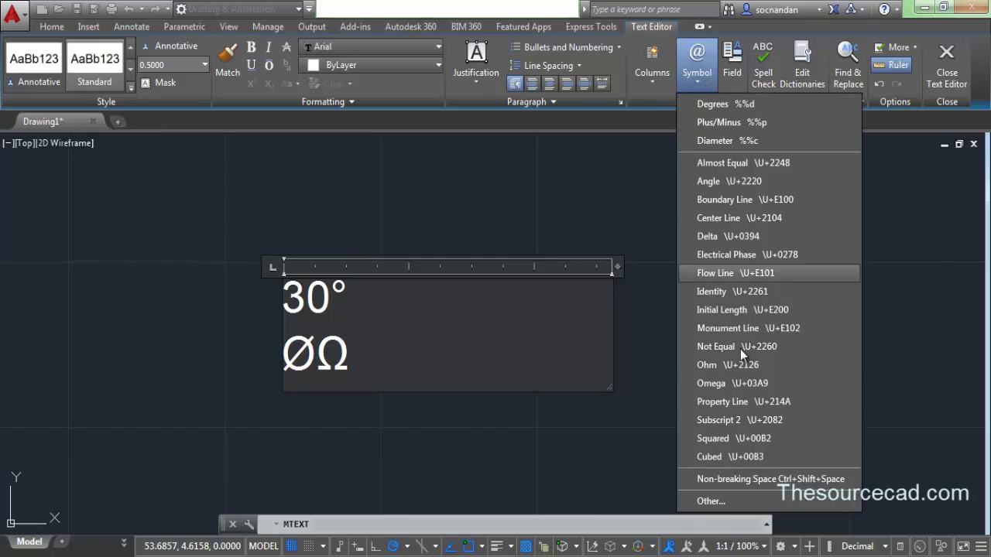
{"action": "left_click", "coordinate": [736, 502]}
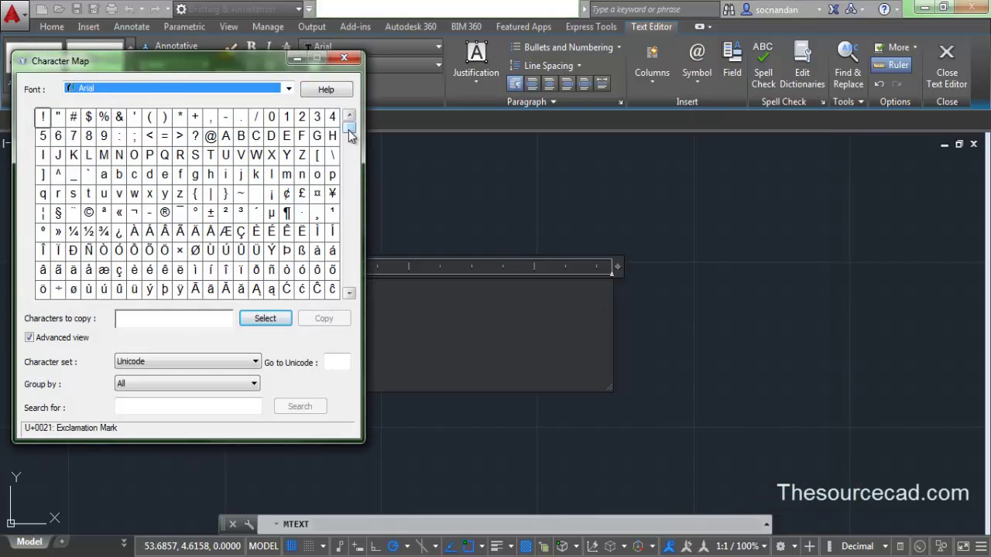
{"action": "mouse_move", "coordinate": [349, 130]}
{"action": "left_mouse_down"}
{"action": "mouse_move", "coordinate": [348, 186]}
{"action": "mouse_move", "coordinate": [352, 130]}
{"action": "left_mouse_up"}
{"action": "left_click", "coordinate": [288, 88]}
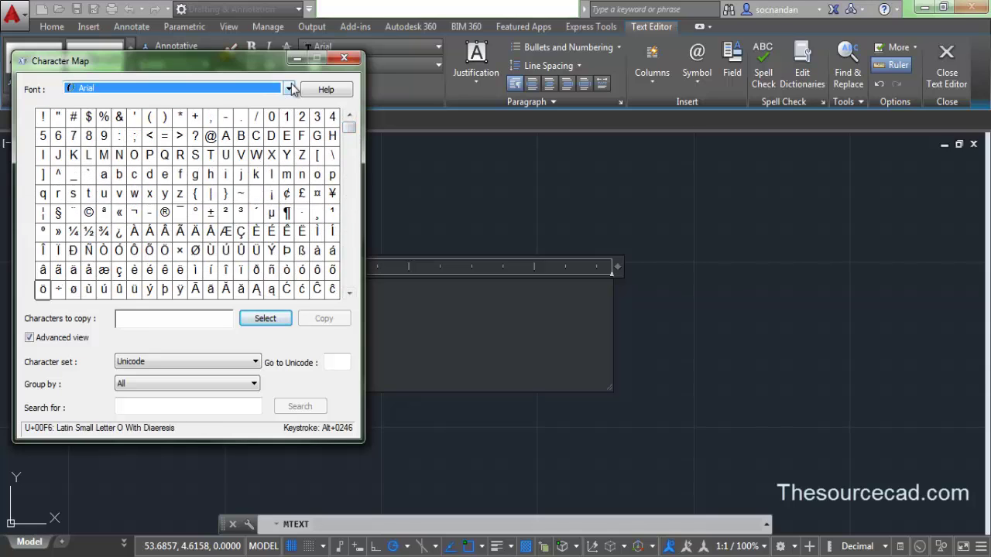
{"action": "left_click", "coordinate": [233, 211]}
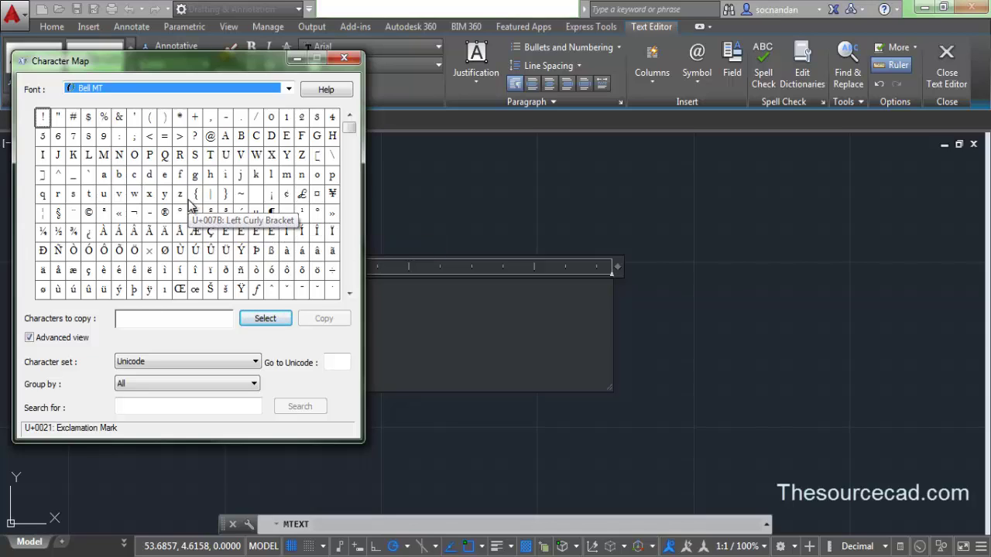
{"action": "left_click", "coordinate": [344, 58]}
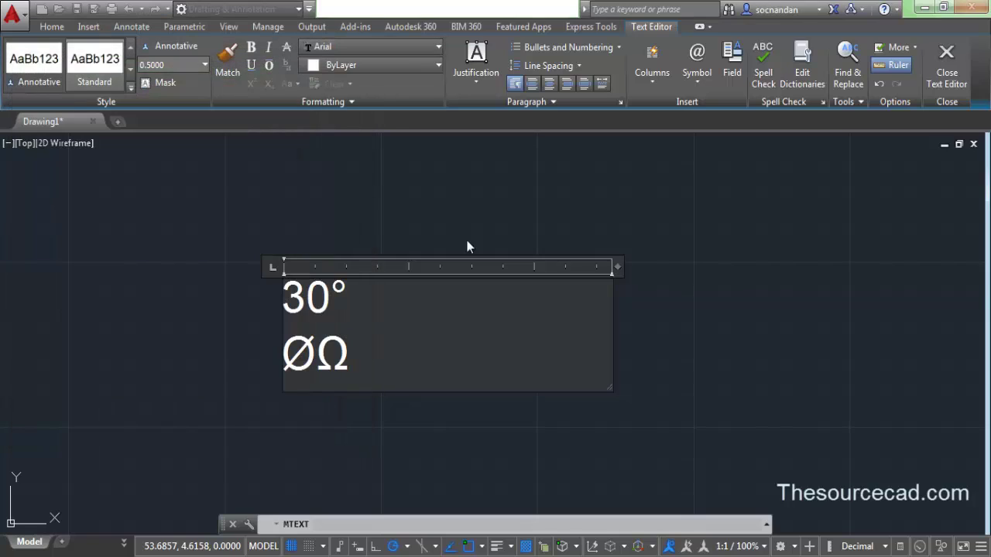